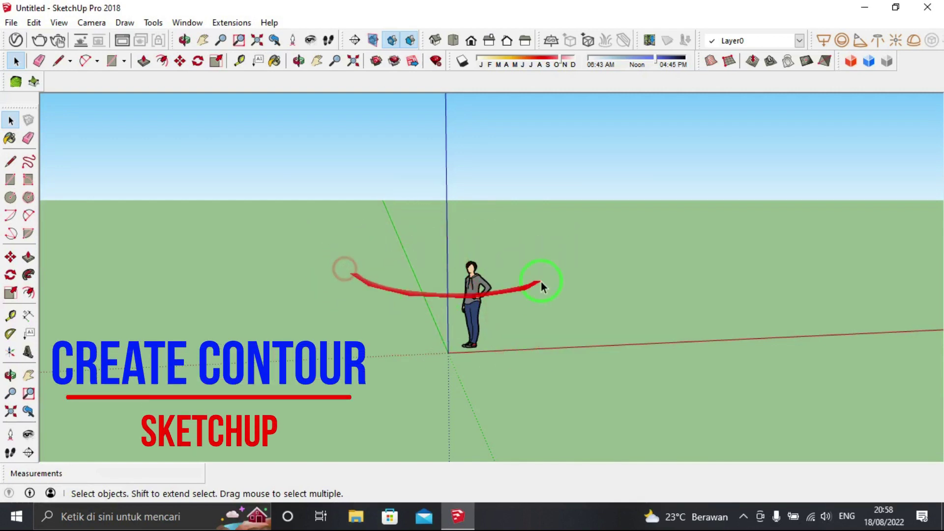
Turn the Location toolbar off and back on in the Toolbars settings
{"action": "middle_click_drag", "start_coordinate": [525, 291], "coordinate": [443, 245]}
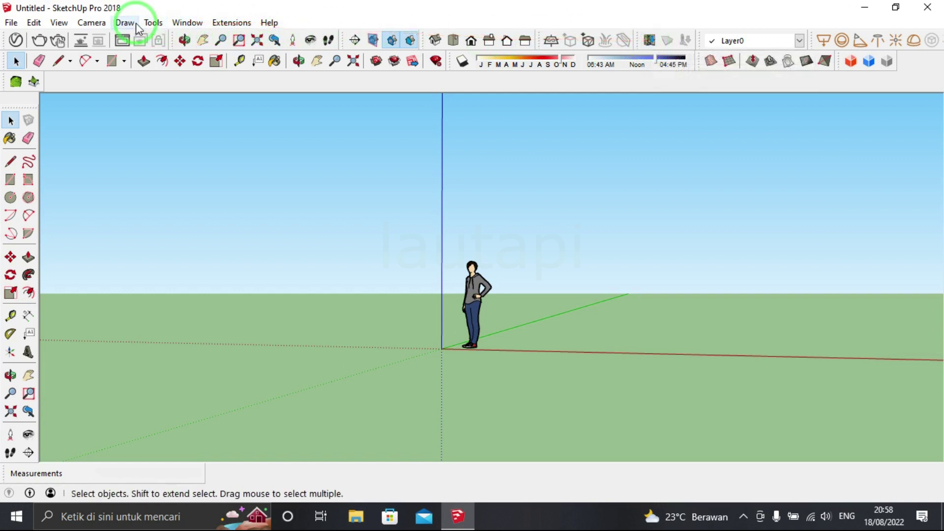
{"action": "left_click", "coordinate": [59, 23]}
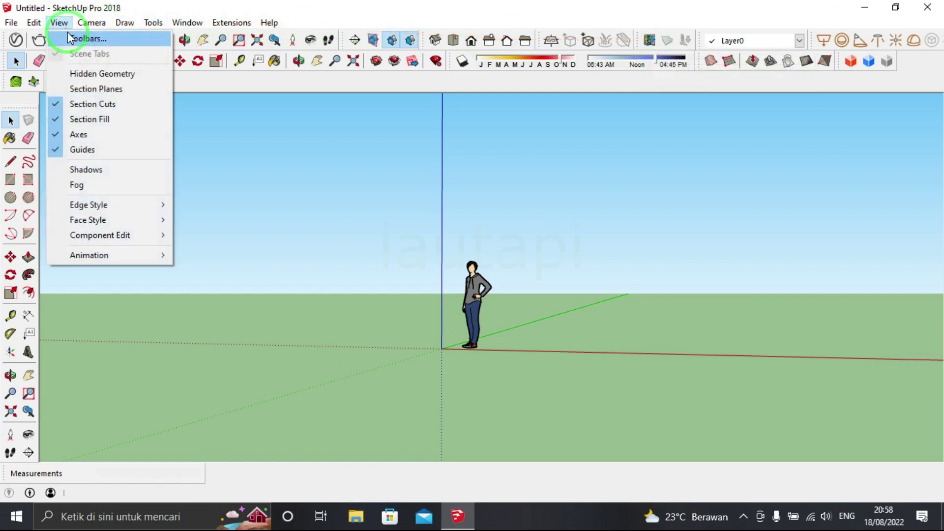
{"action": "left_click", "coordinate": [72, 39]}
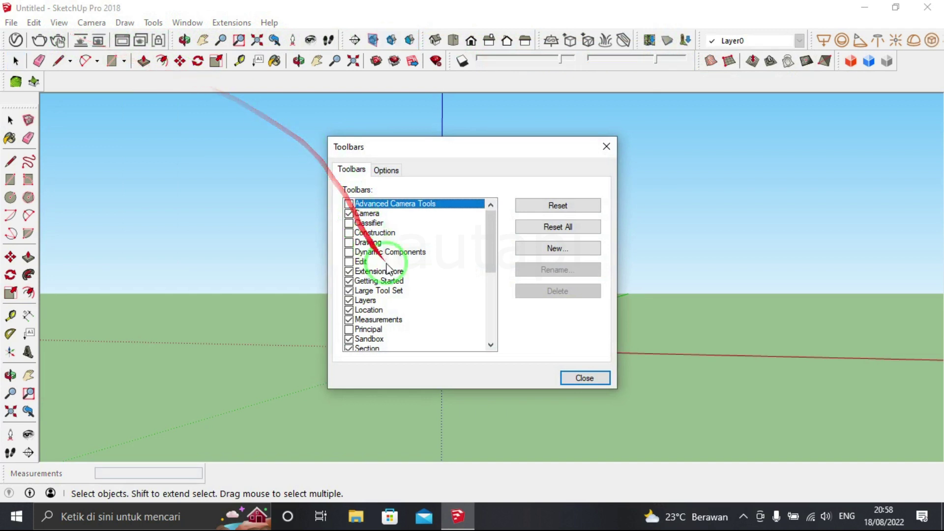
{"action": "left_click", "coordinate": [348, 310]}
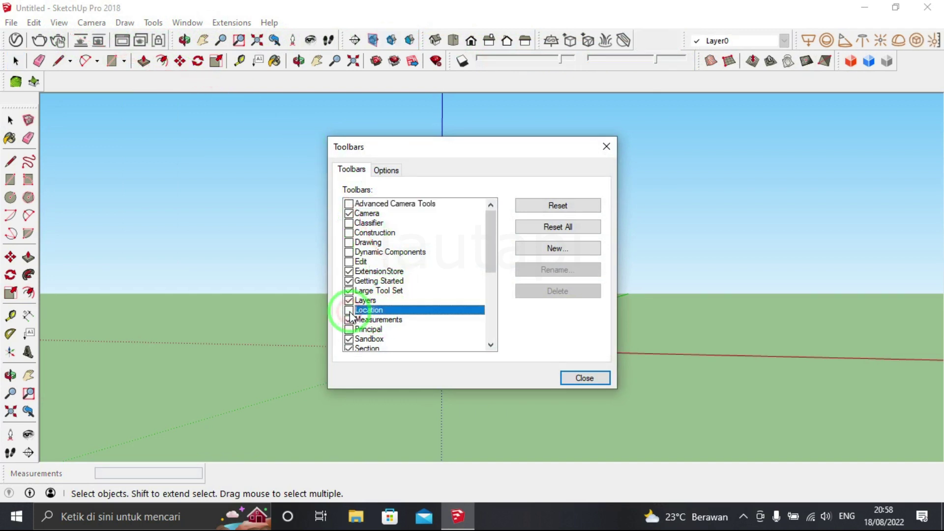
{"action": "left_click", "coordinate": [349, 311]}
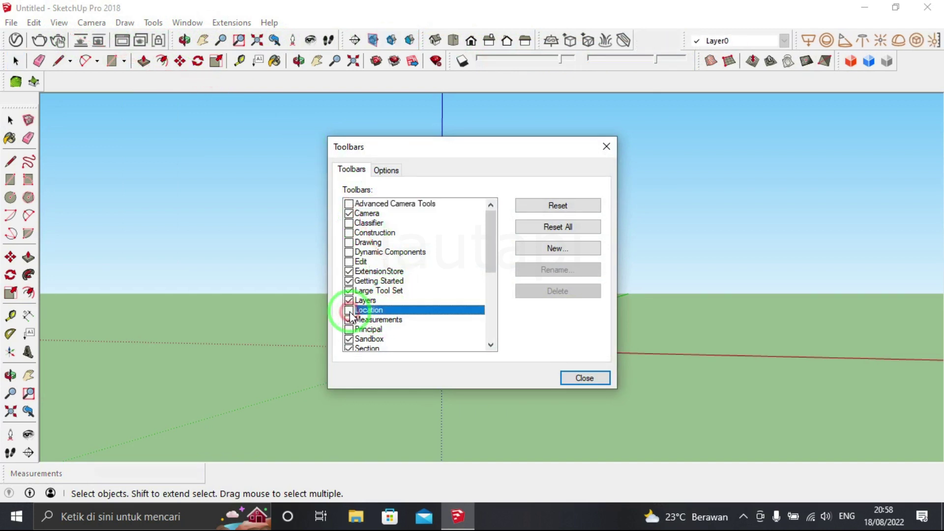
{"action": "left_click", "coordinate": [580, 378]}
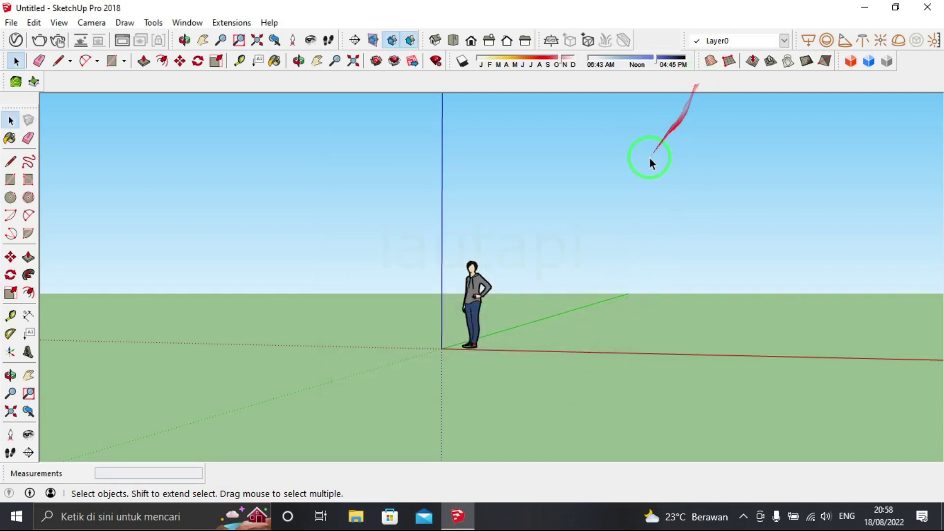
{"action": "left_click", "coordinate": [59, 22]}
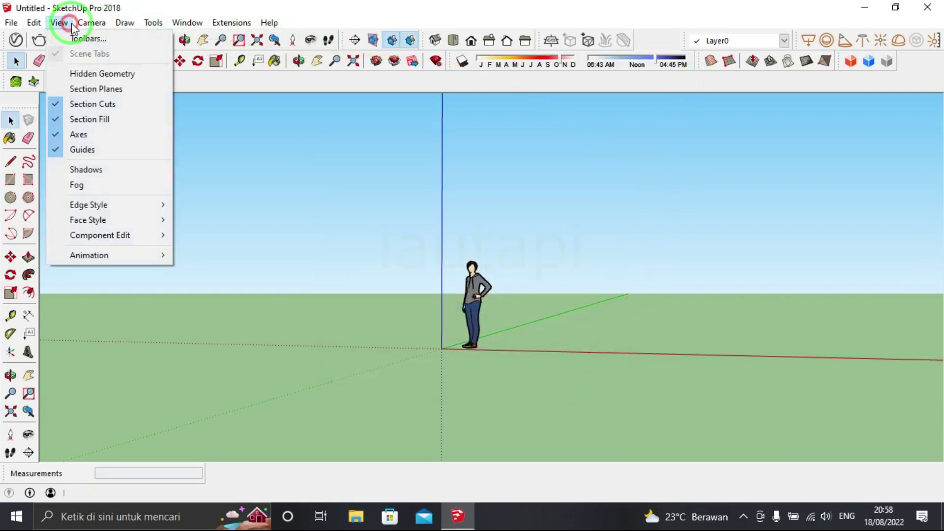
{"action": "left_click", "coordinate": [77, 37]}
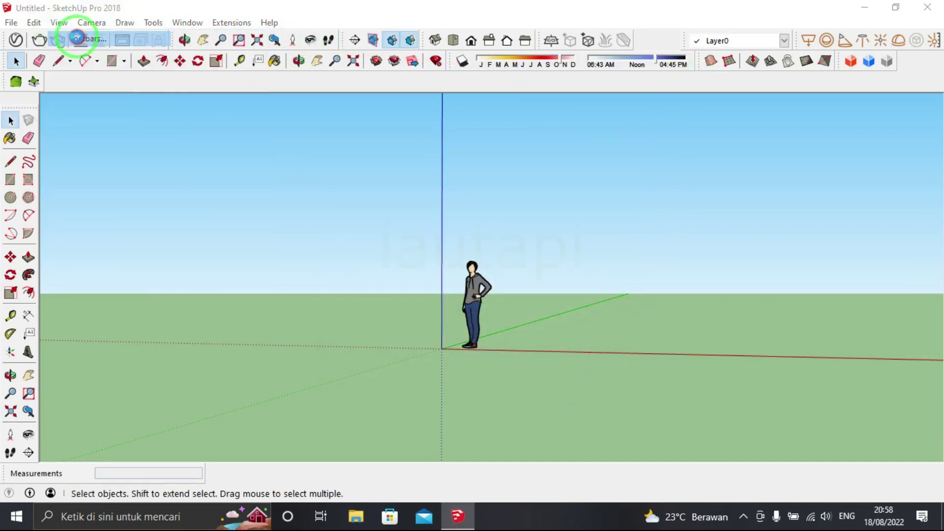
{"action": "left_click", "coordinate": [349, 313]}
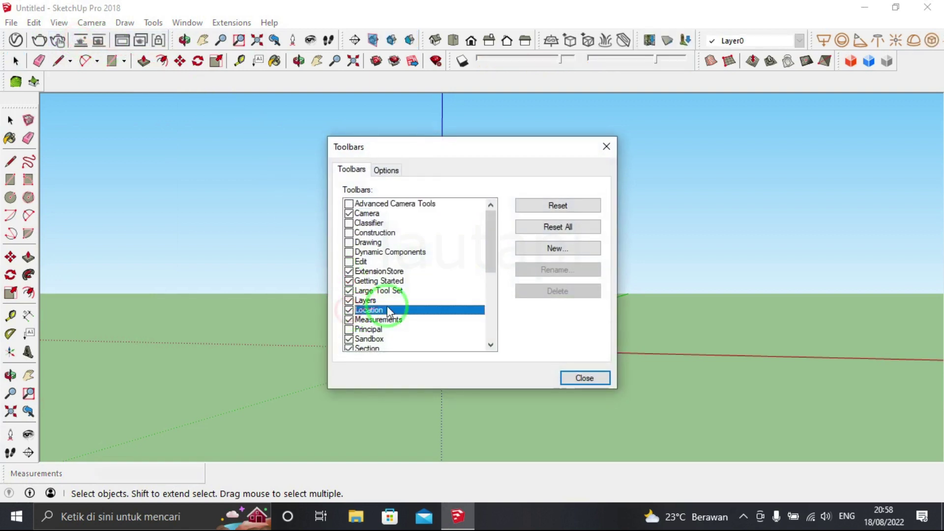
{"action": "left_click", "coordinate": [581, 379]}
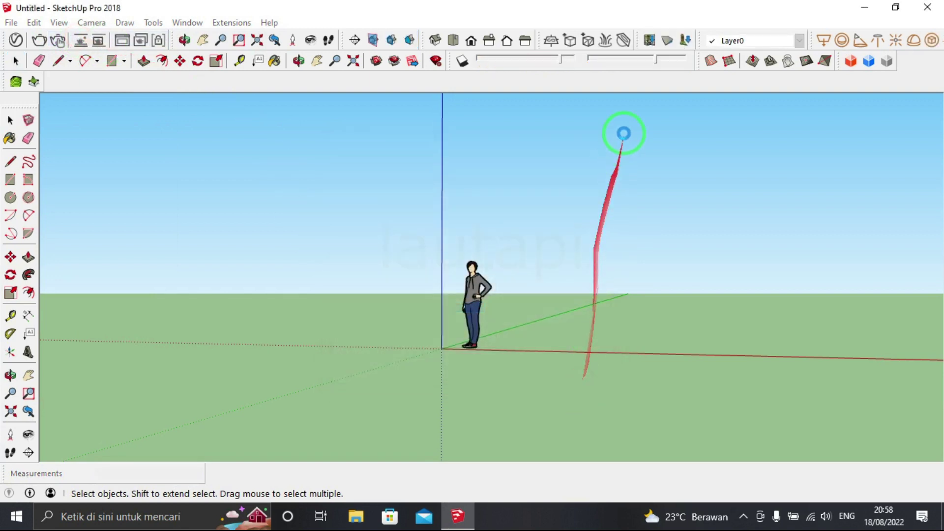
Add a geo-location by framing a square map region of the farmland and importing it
{"action": "left_click", "coordinate": [651, 42]}
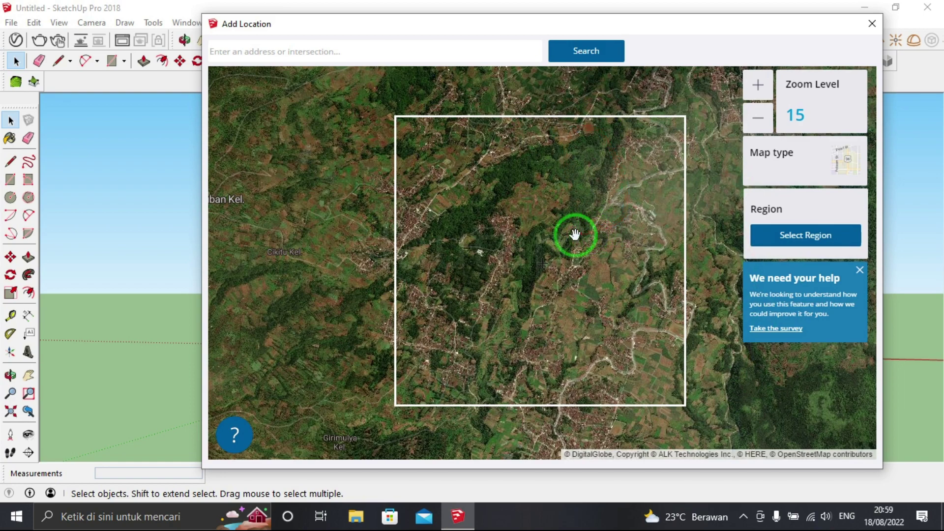
{"action": "mouse_move", "coordinate": [540, 212]}
{"action": "left_mouse_down"}
{"action": "mouse_move", "coordinate": [567, 232]}
{"action": "mouse_move", "coordinate": [523, 246]}
{"action": "mouse_move", "coordinate": [573, 242]}
{"action": "mouse_move", "coordinate": [505, 194]}
{"action": "mouse_move", "coordinate": [561, 213]}
{"action": "mouse_move", "coordinate": [538, 224]}
{"action": "left_mouse_up"}
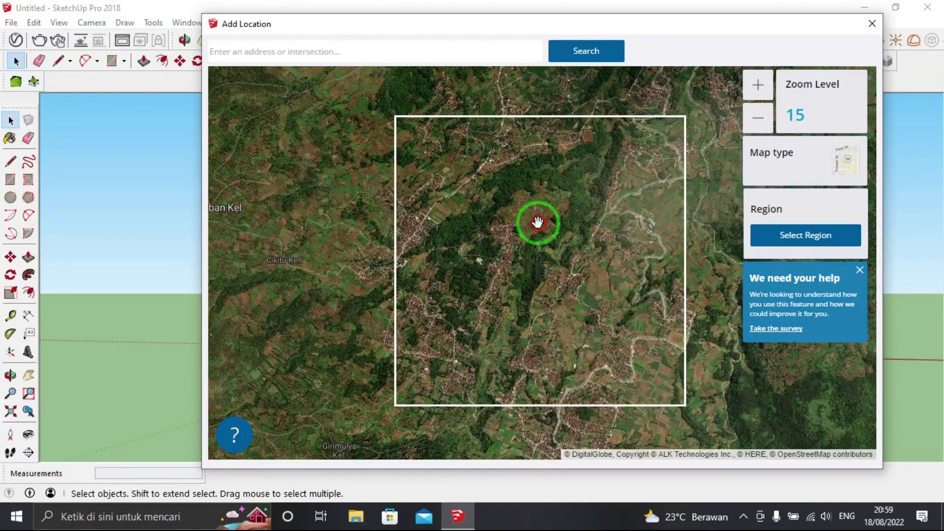
{"action": "left_click", "coordinate": [820, 239]}
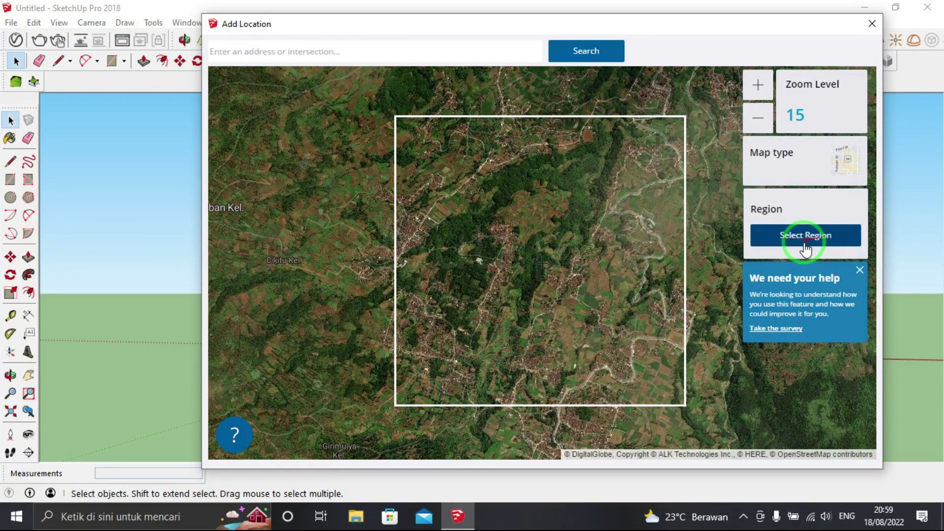
{"action": "left_click", "coordinate": [805, 238]}
{"action": "mouse_move", "coordinate": [689, 408]}
{"action": "left_mouse_down"}
{"action": "mouse_move", "coordinate": [660, 321]}
{"action": "mouse_move", "coordinate": [673, 367]}
{"action": "left_mouse_up"}
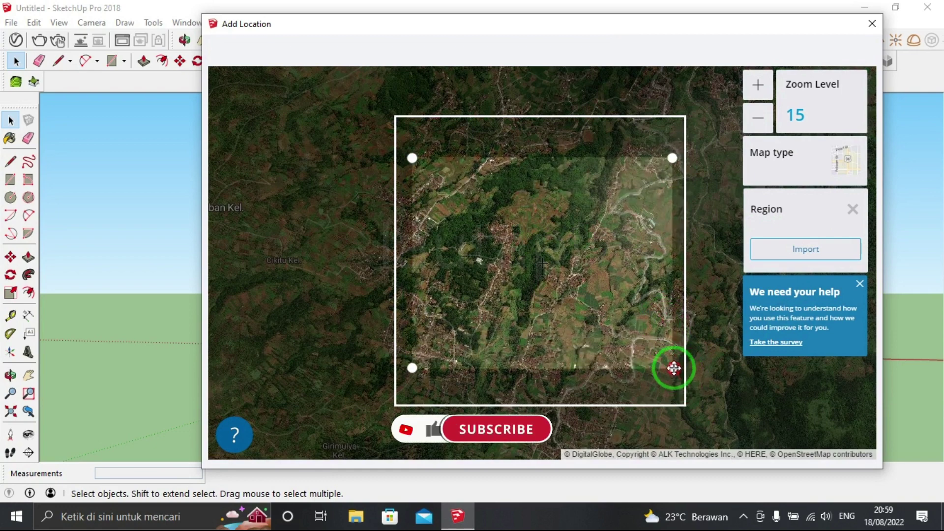
{"action": "left_click", "coordinate": [757, 257]}
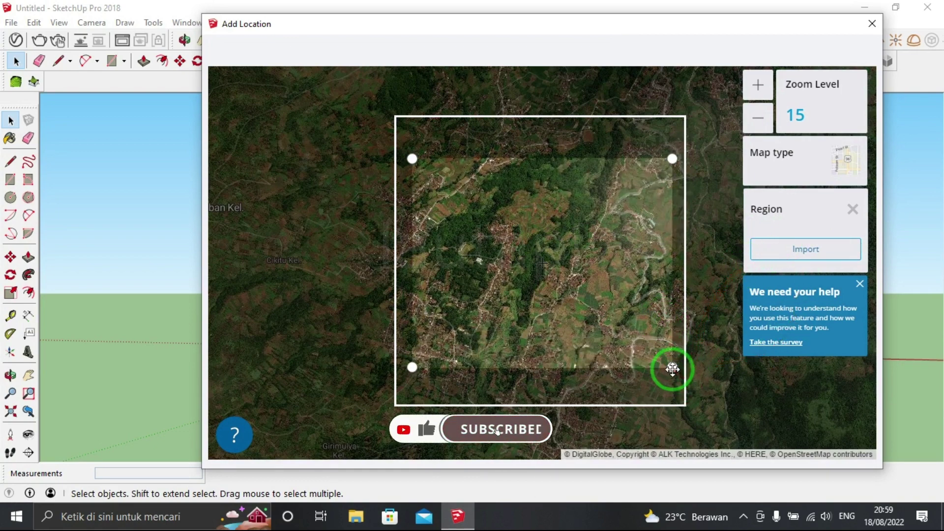
{"action": "left_click_drag", "start_coordinate": [672, 369], "coordinate": [689, 395]}
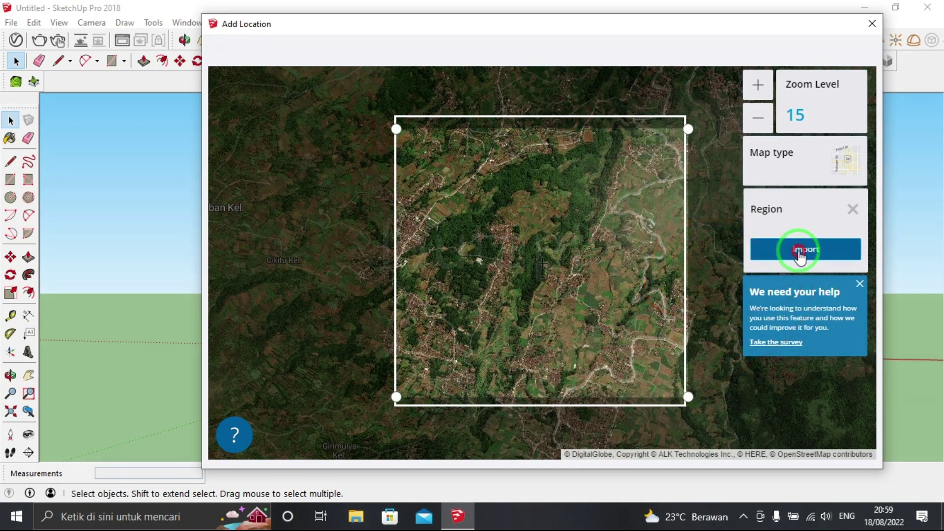
{"action": "left_click", "coordinate": [800, 251]}
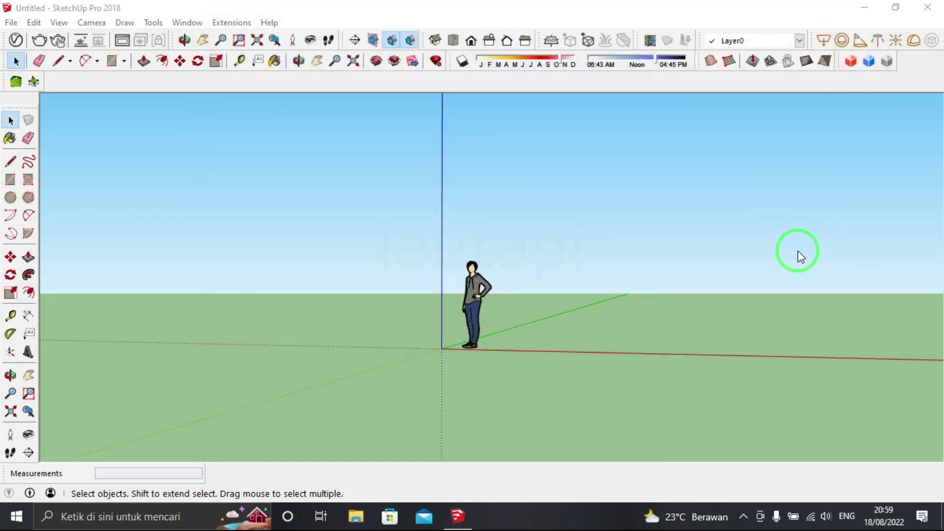
Orbit and zoom to the imported map snapshot and select it
{"action": "middle_click_drag", "start_coordinate": [540, 227], "coordinate": [562, 351]}
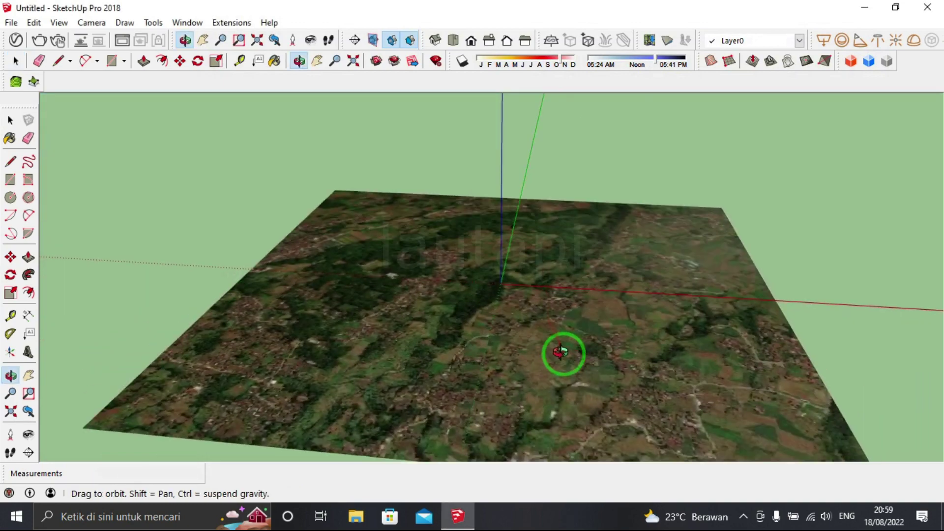
{"action": "scroll", "coordinate": [509, 290], "scroll_direction": "up", "scroll_amount": 2}
{"action": "scroll", "coordinate": [509, 285], "scroll_direction": "up", "scroll_amount": 3}
{"action": "scroll", "coordinate": [509, 284], "scroll_direction": "up", "scroll_amount": 2}
{"action": "scroll", "coordinate": [504, 284], "scroll_direction": "up", "scroll_amount": 2}
{"action": "left_click_drag", "start_coordinate": [366, 202], "coordinate": [596, 385]}
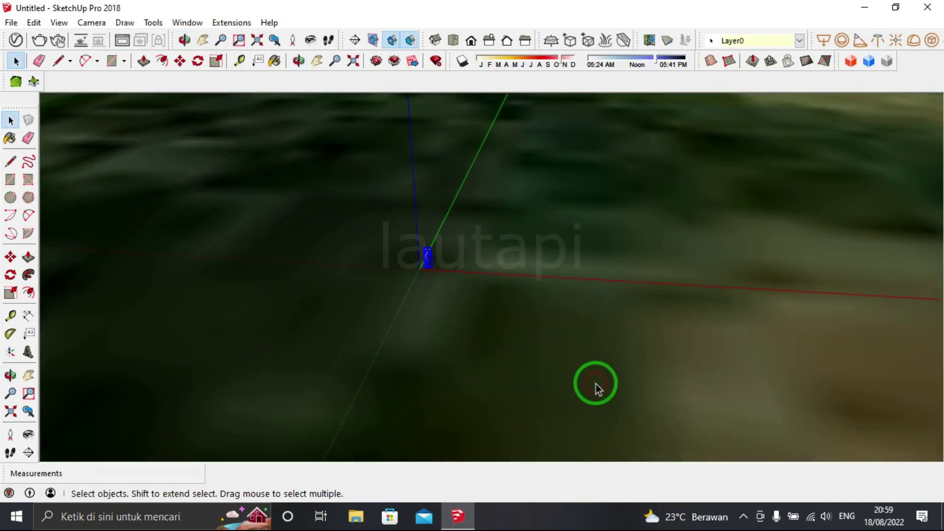
{"action": "mouse_move", "coordinate": [596, 384]}
{"action": "middle_mouse_down"}
{"action": "mouse_move", "coordinate": [610, 365]}
{"action": "mouse_move", "coordinate": [583, 122]}
{"action": "mouse_move", "coordinate": [577, 193]}
{"action": "middle_mouse_up"}
{"action": "scroll", "coordinate": [577, 193], "scroll_direction": "down", "scroll_amount": 5}
{"action": "mouse_move", "coordinate": [594, 226]}
{"action": "middle_mouse_down"}
{"action": "mouse_move", "coordinate": [544, 223]}
{"action": "mouse_move", "coordinate": [385, 273]}
{"action": "mouse_move", "coordinate": [407, 277]}
{"action": "mouse_move", "coordinate": [666, 213]}
{"action": "mouse_move", "coordinate": [491, 287]}
{"action": "mouse_move", "coordinate": [598, 250]}
{"action": "middle_mouse_up"}
{"action": "left_click", "coordinate": [597, 251]}
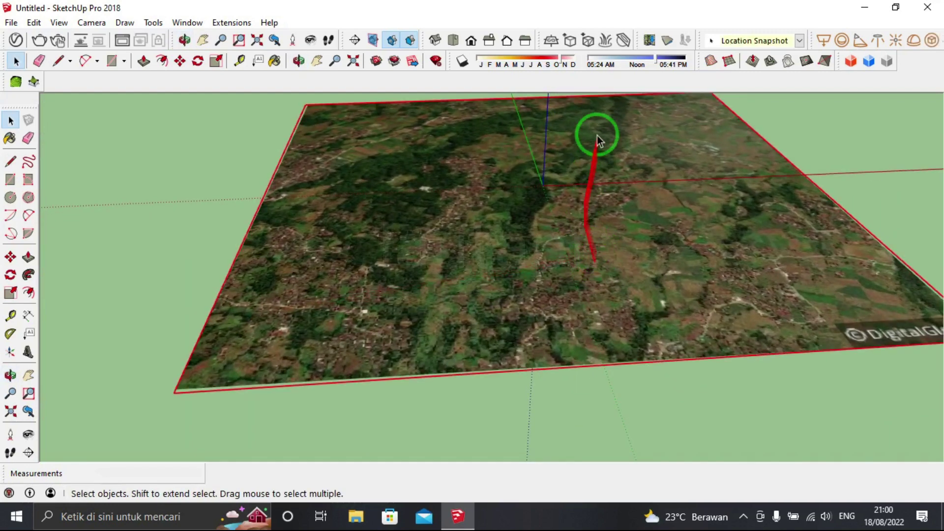
Toggle the snapshot to 3D terrain and orbit around the hills
{"action": "left_click", "coordinate": [667, 44]}
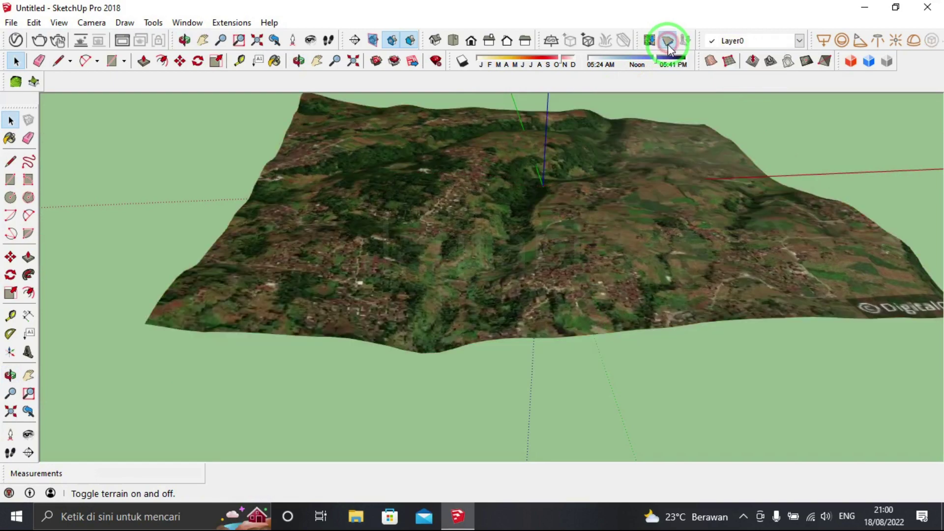
{"action": "mouse_move", "coordinate": [666, 238]}
{"action": "middle_mouse_down"}
{"action": "mouse_move", "coordinate": [672, 270]}
{"action": "mouse_move", "coordinate": [569, 218]}
{"action": "mouse_move", "coordinate": [372, 215]}
{"action": "mouse_move", "coordinate": [705, 274]}
{"action": "mouse_move", "coordinate": [497, 234]}
{"action": "mouse_move", "coordinate": [703, 284]}
{"action": "mouse_move", "coordinate": [427, 254]}
{"action": "mouse_move", "coordinate": [563, 254]}
{"action": "mouse_move", "coordinate": [573, 296]}
{"action": "mouse_move", "coordinate": [609, 273]}
{"action": "mouse_move", "coordinate": [515, 249]}
{"action": "mouse_move", "coordinate": [595, 276]}
{"action": "mouse_move", "coordinate": [693, 276]}
{"action": "mouse_move", "coordinate": [653, 276]}
{"action": "middle_mouse_up"}
{"action": "scroll", "coordinate": [428, 254], "scroll_direction": "down", "scroll_amount": 3}
{"action": "left_click", "coordinate": [264, 187]}
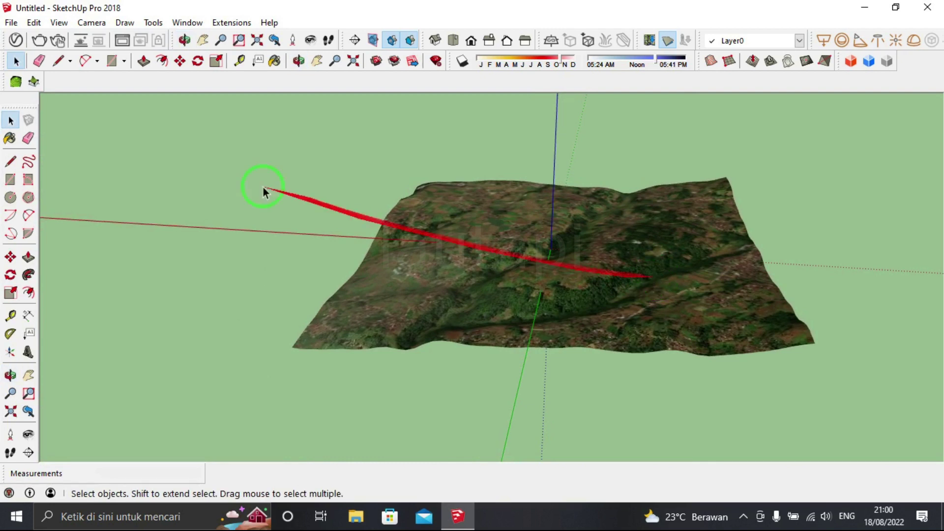
Draw a large rectangle enclosing the whole terrain
{"action": "left_click", "coordinate": [8, 183]}
{"action": "scroll", "coordinate": [393, 281], "scroll_direction": "down", "scroll_amount": 3}
{"action": "middle_click_drag", "start_coordinate": [375, 266], "coordinate": [347, 250]}
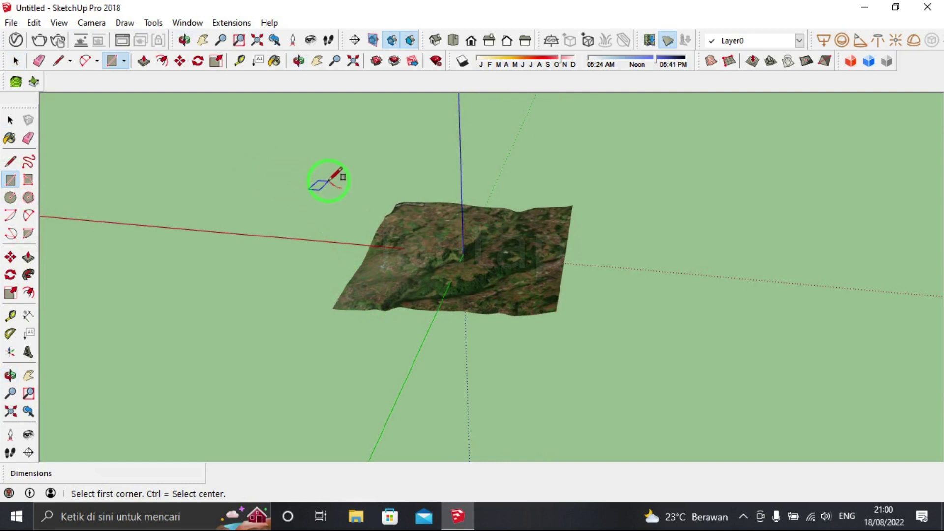
{"action": "left_click_drag", "start_coordinate": [325, 179], "coordinate": [667, 392]}
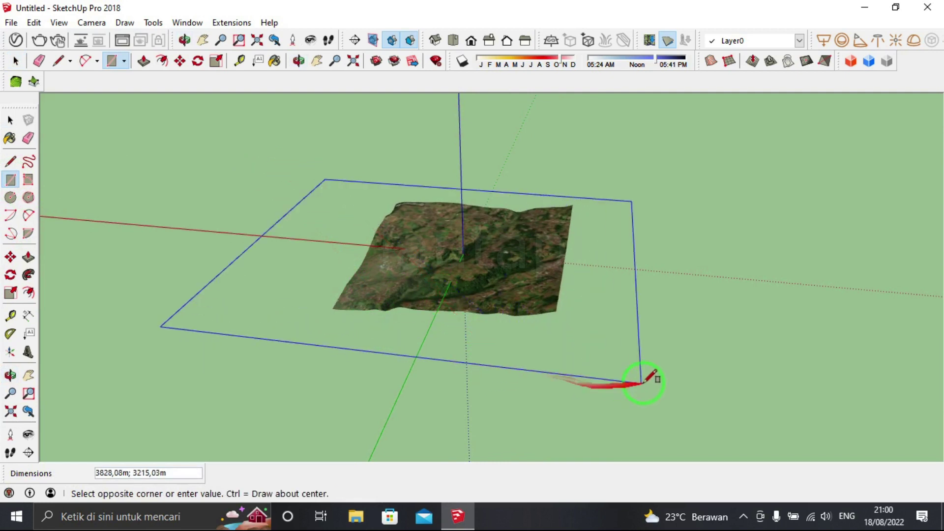
{"action": "left_click", "coordinate": [667, 392]}
{"action": "mouse_move", "coordinate": [590, 390]}
{"action": "middle_mouse_down"}
{"action": "mouse_move", "coordinate": [474, 347]}
{"action": "mouse_move", "coordinate": [480, 326]}
{"action": "middle_mouse_up"}
Make the grey rectangle face into a group
{"action": "key", "text": "space"}
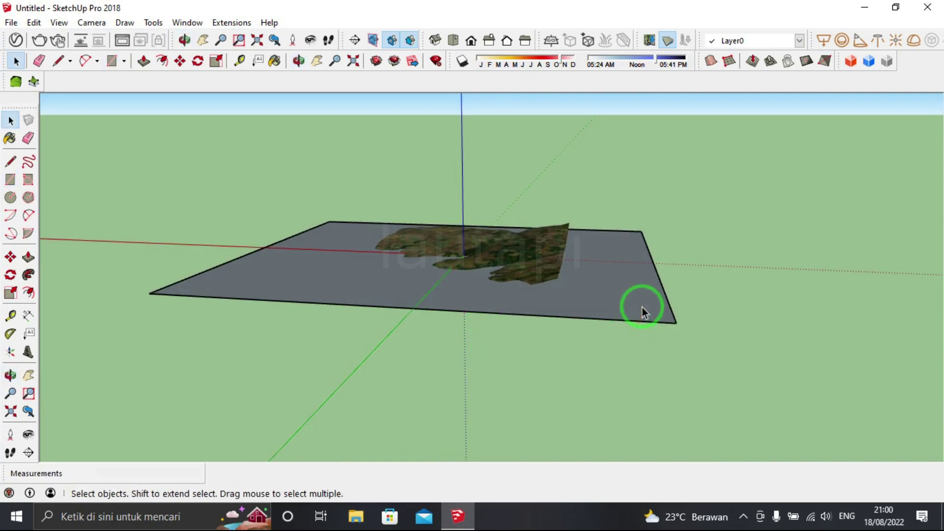
{"action": "left_click", "coordinate": [642, 308]}
{"action": "mouse_move", "coordinate": [641, 309]}
{"action": "middle_mouse_down"}
{"action": "mouse_move", "coordinate": [634, 367]}
{"action": "mouse_move", "coordinate": [667, 362]}
{"action": "middle_mouse_up"}
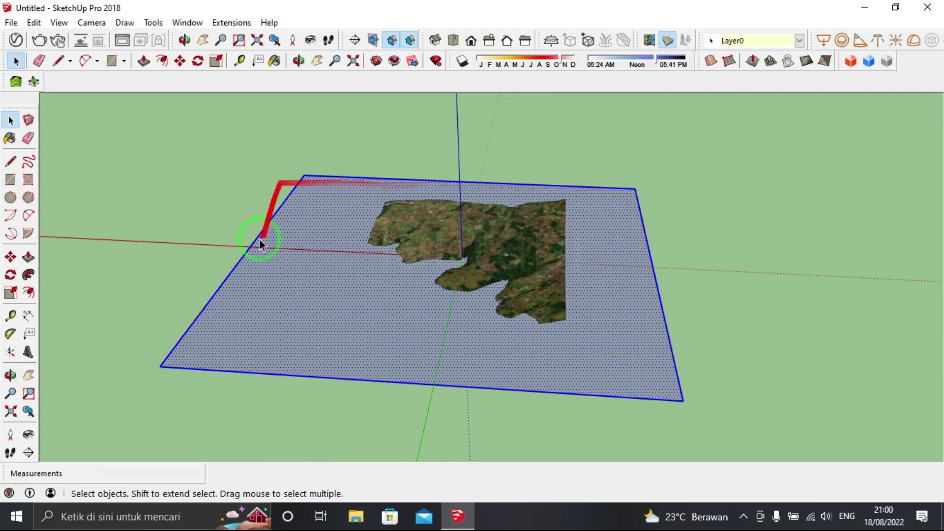
{"action": "right_click", "coordinate": [214, 354]}
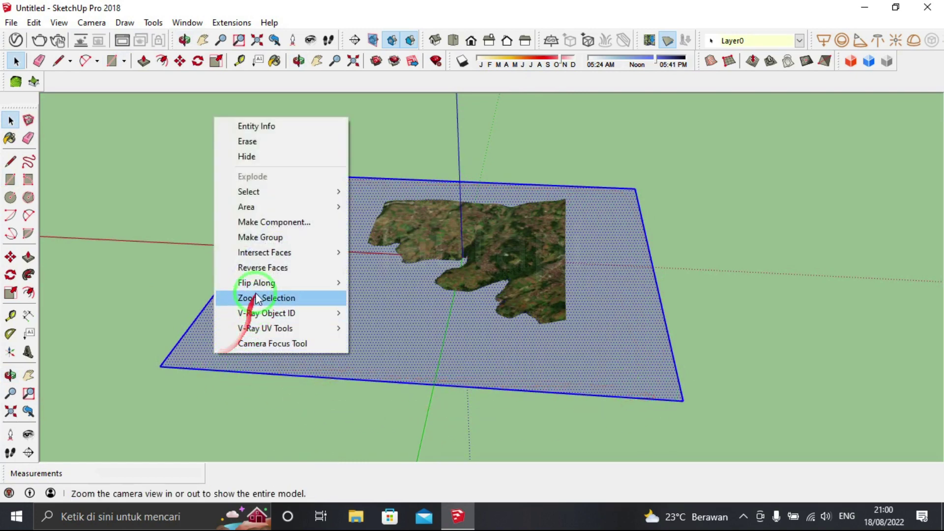
{"action": "left_click", "coordinate": [270, 238]}
Orbit and zoom to a near-horizontal side view of the plane and terrain
{"action": "mouse_move", "coordinate": [404, 386]}
{"action": "middle_mouse_down"}
{"action": "mouse_move", "coordinate": [368, 212]}
{"action": "mouse_move", "coordinate": [385, 215]}
{"action": "mouse_move", "coordinate": [436, 175]}
{"action": "middle_mouse_up"}
{"action": "scroll", "coordinate": [391, 236], "scroll_direction": "up", "scroll_amount": 2}
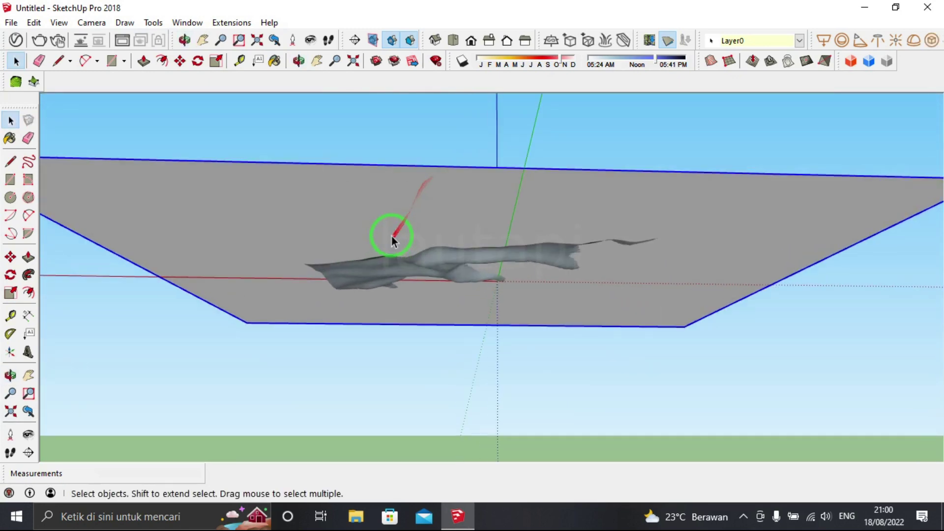
{"action": "scroll", "coordinate": [392, 236], "scroll_direction": "up", "scroll_amount": 2}
{"action": "scroll", "coordinate": [368, 234], "scroll_direction": "up", "scroll_amount": 1}
{"action": "mouse_move", "coordinate": [368, 234]}
{"action": "middle_mouse_down"}
{"action": "mouse_move", "coordinate": [305, 215]}
{"action": "mouse_move", "coordinate": [309, 263]}
{"action": "middle_mouse_up"}
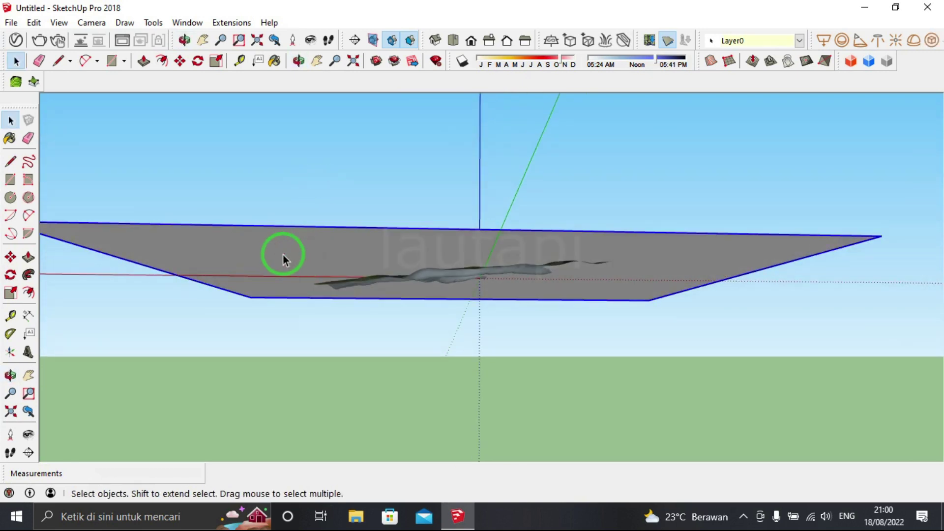
{"action": "left_click", "coordinate": [13, 260]}
{"action": "scroll", "coordinate": [359, 295], "scroll_direction": "up", "scroll_amount": 2}
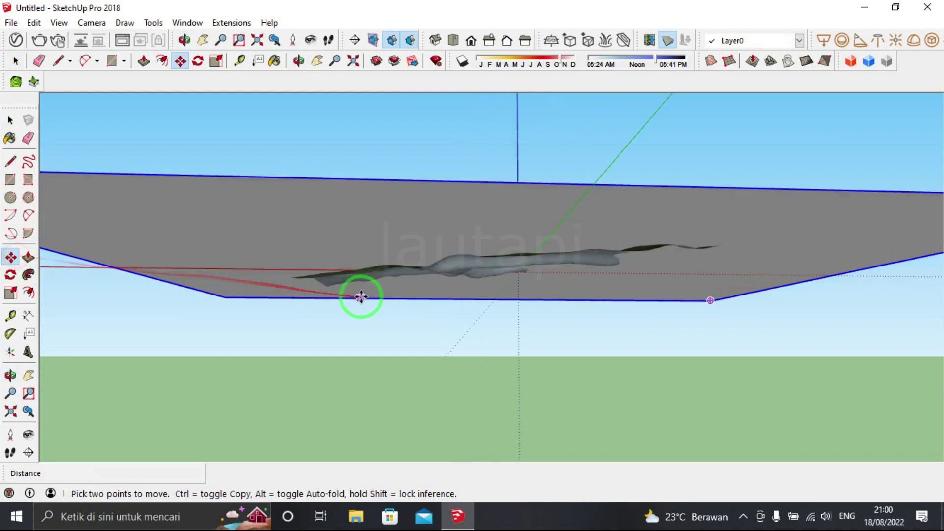
Move the grouped plane vertically from a corner so it sits below the terrain
{"action": "scroll", "coordinate": [348, 268], "scroll_direction": "up", "scroll_amount": 2}
{"action": "scroll", "coordinate": [347, 217], "scroll_direction": "down", "scroll_amount": 2}
{"action": "left_click", "coordinate": [347, 217]}
{"action": "scroll", "coordinate": [345, 242], "scroll_direction": "down", "scroll_amount": 1}
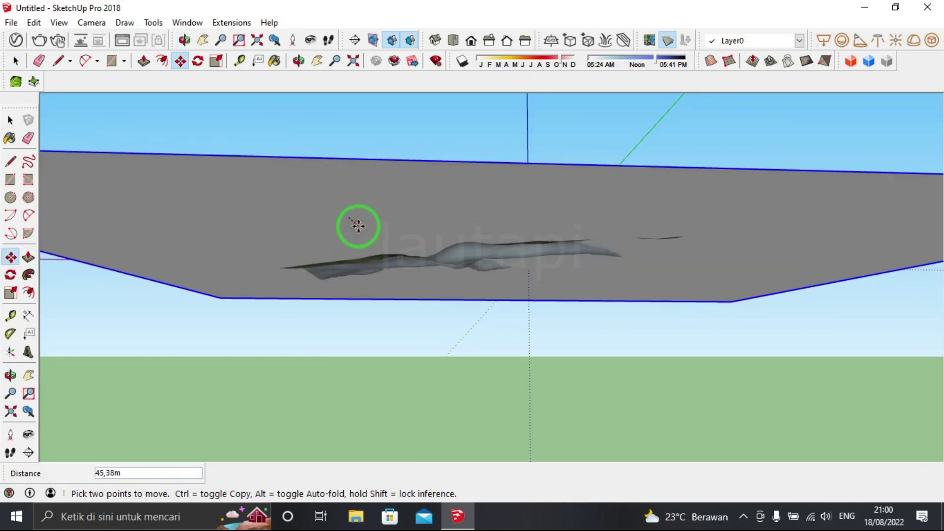
{"action": "key", "text": "Escape"}
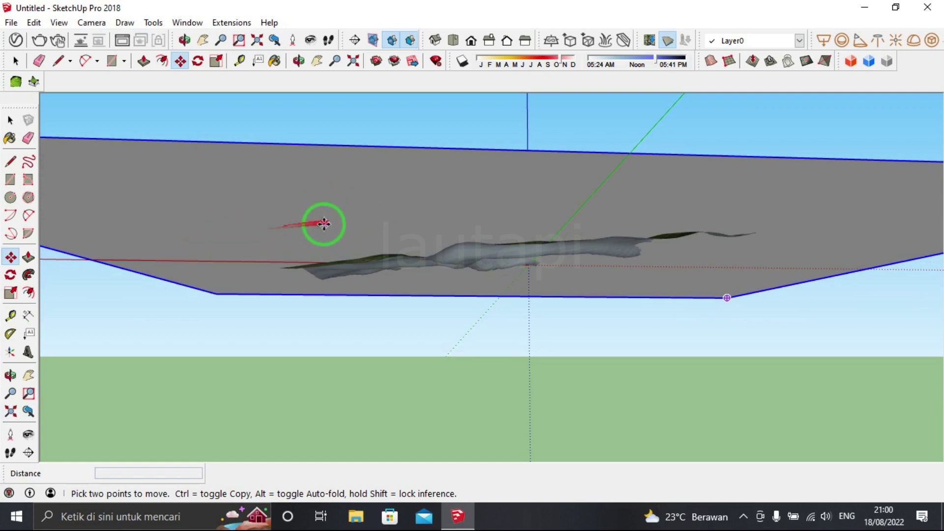
{"action": "left_click", "coordinate": [324, 224]}
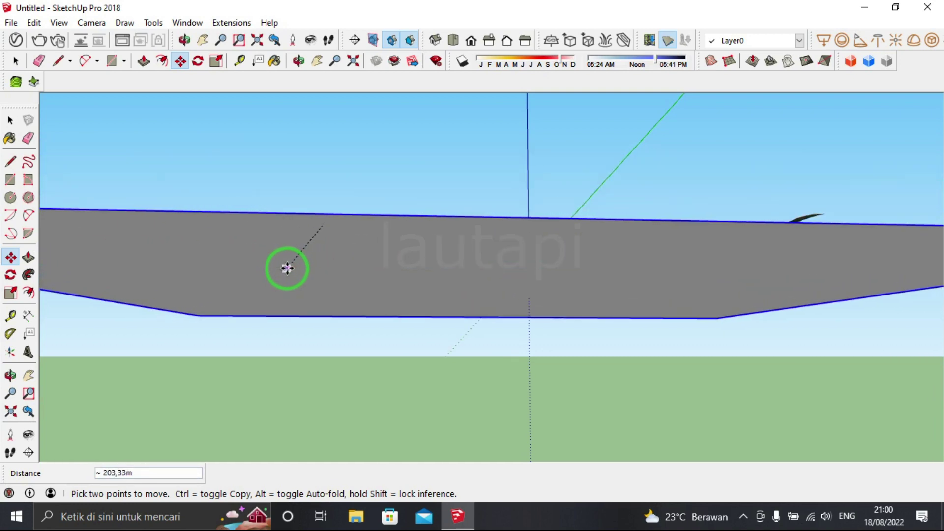
Orbit to an elevated view and reselect the flat plane under the terrain
{"action": "mouse_move", "coordinate": [386, 295]}
{"action": "middle_mouse_down"}
{"action": "mouse_move", "coordinate": [433, 286]}
{"action": "mouse_move", "coordinate": [405, 362]}
{"action": "middle_mouse_up"}
{"action": "scroll", "coordinate": [434, 286], "scroll_direction": "down", "scroll_amount": 2}
{"action": "scroll", "coordinate": [400, 351], "scroll_direction": "up", "scroll_amount": 2}
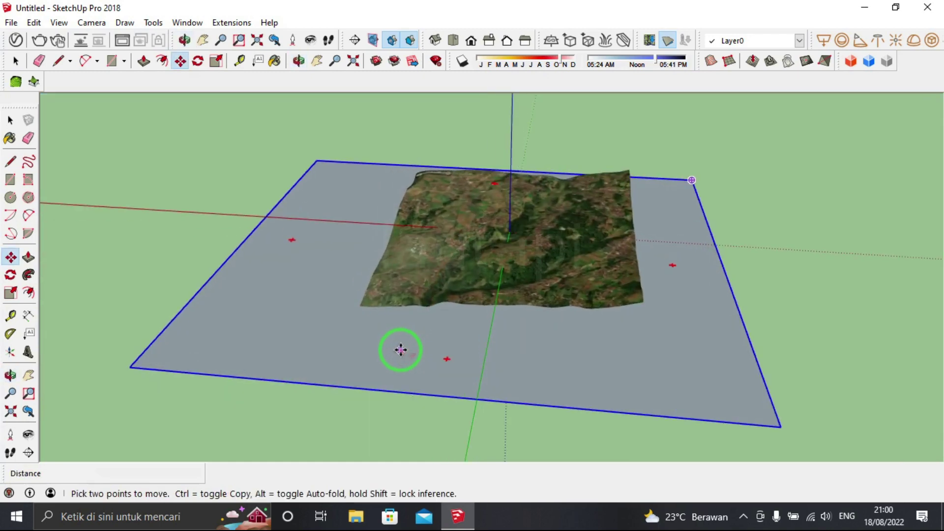
{"action": "key", "text": "space"}
{"action": "mouse_move", "coordinate": [176, 269]}
{"action": "middle_mouse_down"}
{"action": "mouse_move", "coordinate": [302, 314]}
{"action": "mouse_move", "coordinate": [469, 310]}
{"action": "mouse_move", "coordinate": [409, 300]}
{"action": "mouse_move", "coordinate": [281, 328]}
{"action": "middle_mouse_up"}
{"action": "left_click", "coordinate": [290, 324]}
{"action": "scroll", "coordinate": [290, 324], "scroll_direction": "up", "scroll_amount": 2}
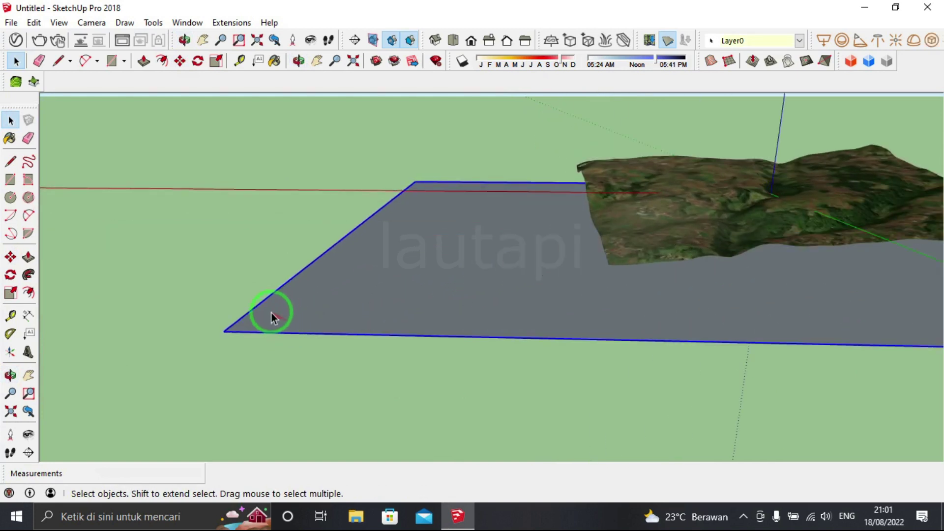
{"action": "left_click", "coordinate": [10, 256]}
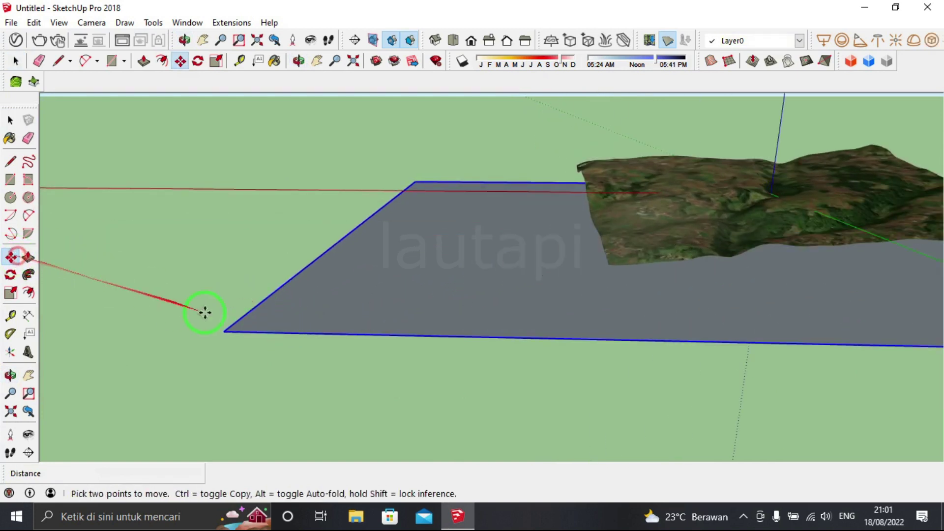
{"action": "left_click", "coordinate": [226, 331]}
{"action": "key", "text": "ctrl"}
{"action": "type", "text": "10"}
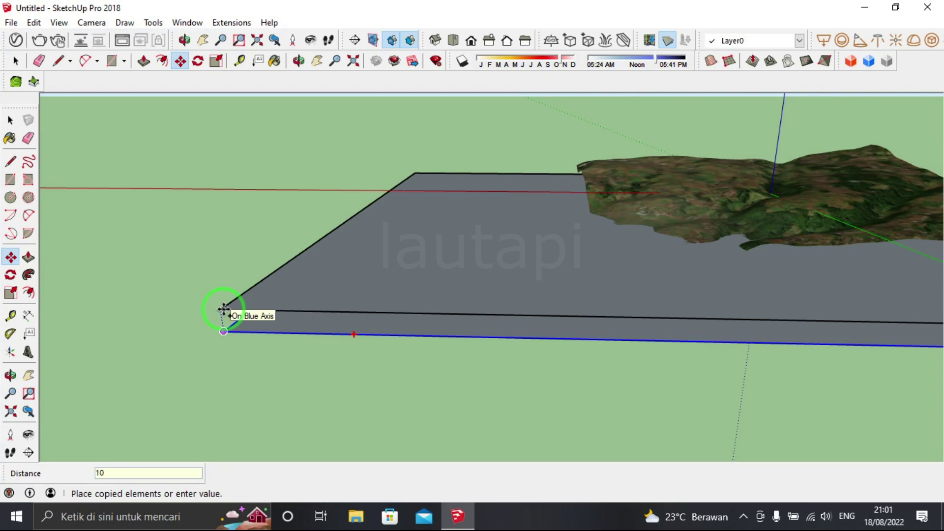
{"action": "key", "text": "Return"}
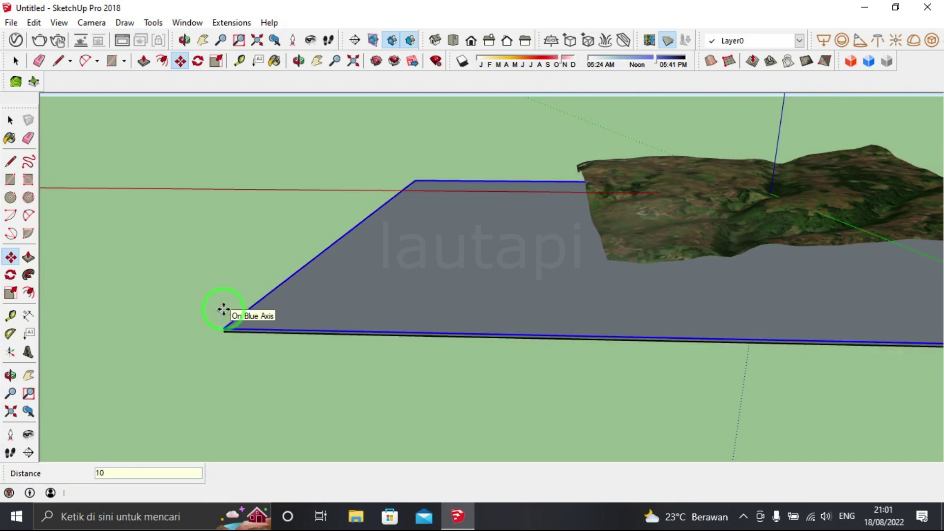
{"action": "scroll", "coordinate": [226, 320], "scroll_direction": "up", "scroll_amount": 2}
{"action": "scroll", "coordinate": [226, 322], "scroll_direction": "up", "scroll_amount": 2}
{"action": "scroll", "coordinate": [223, 334], "scroll_direction": "up", "scroll_amount": 1}
{"action": "scroll", "coordinate": [224, 338], "scroll_direction": "down", "scroll_amount": 2}
{"action": "type", "text": "x5"}
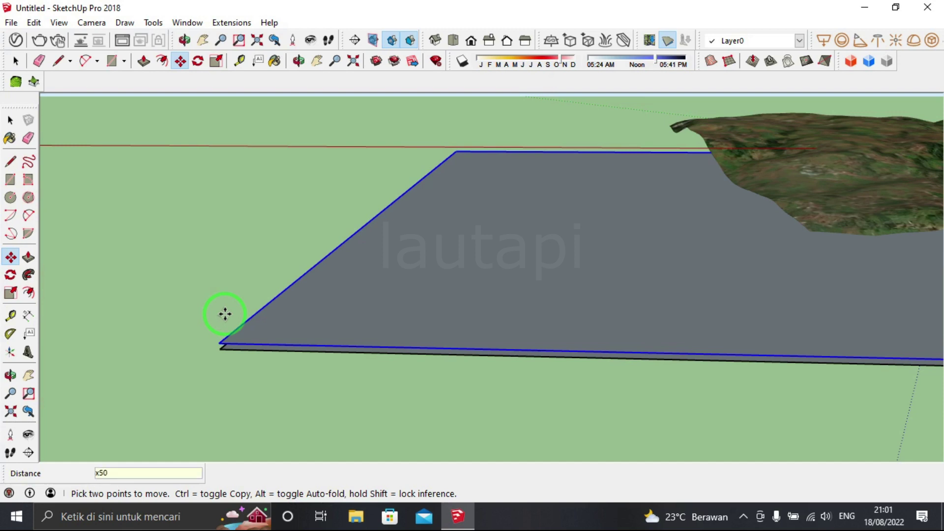
{"action": "key", "text": "Return"}
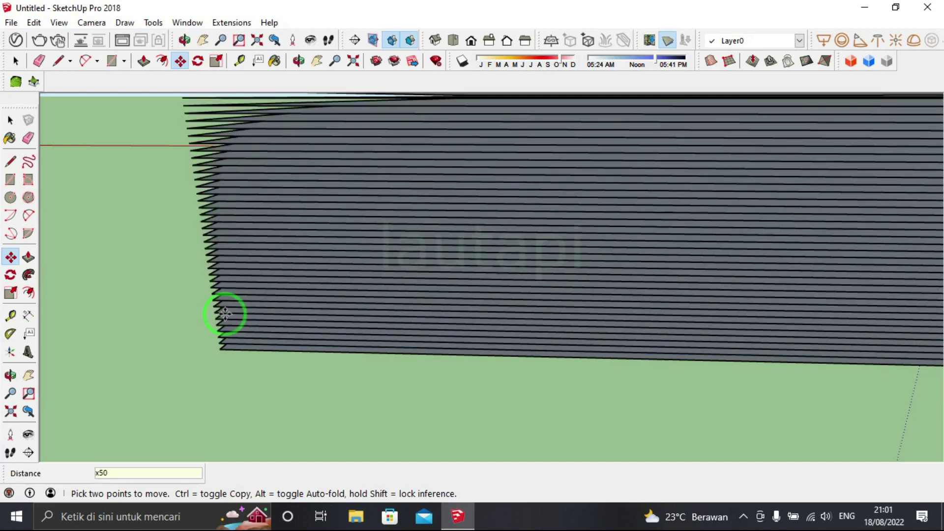
{"action": "scroll", "coordinate": [295, 344], "scroll_direction": "down", "scroll_amount": 2}
{"action": "scroll", "coordinate": [295, 337], "scroll_direction": "down", "scroll_amount": 2}
{"action": "mouse_move", "coordinate": [253, 332]}
{"action": "middle_mouse_down"}
{"action": "mouse_move", "coordinate": [615, 213]}
{"action": "mouse_move", "coordinate": [573, 232]}
{"action": "mouse_move", "coordinate": [473, 247]}
{"action": "mouse_move", "coordinate": [543, 206]}
{"action": "middle_mouse_up"}
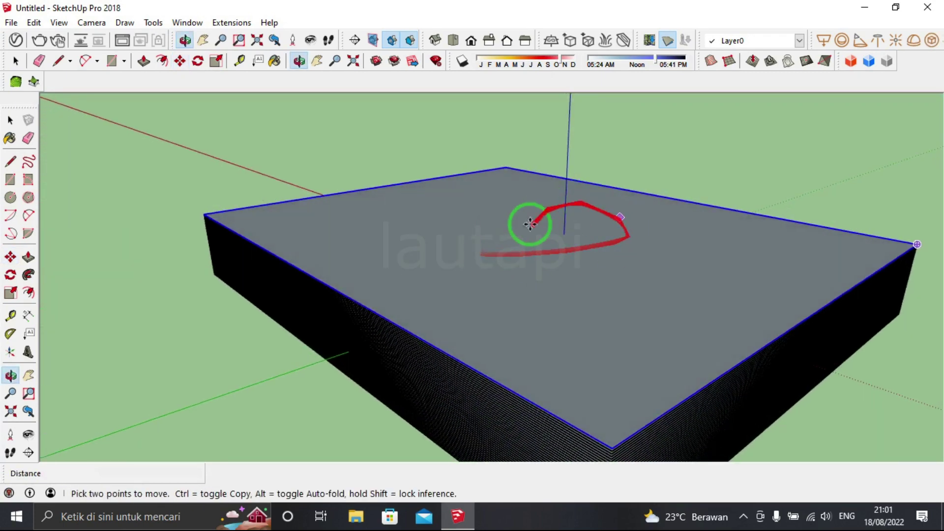
{"action": "mouse_move", "coordinate": [533, 320]}
{"action": "middle_mouse_down"}
{"action": "mouse_move", "coordinate": [684, 237]}
{"action": "mouse_move", "coordinate": [294, 210]}
{"action": "mouse_move", "coordinate": [246, 270]}
{"action": "middle_mouse_up"}
{"action": "scroll", "coordinate": [238, 253], "scroll_direction": "up", "scroll_amount": 2}
{"action": "scroll", "coordinate": [235, 253], "scroll_direction": "up", "scroll_amount": 2}
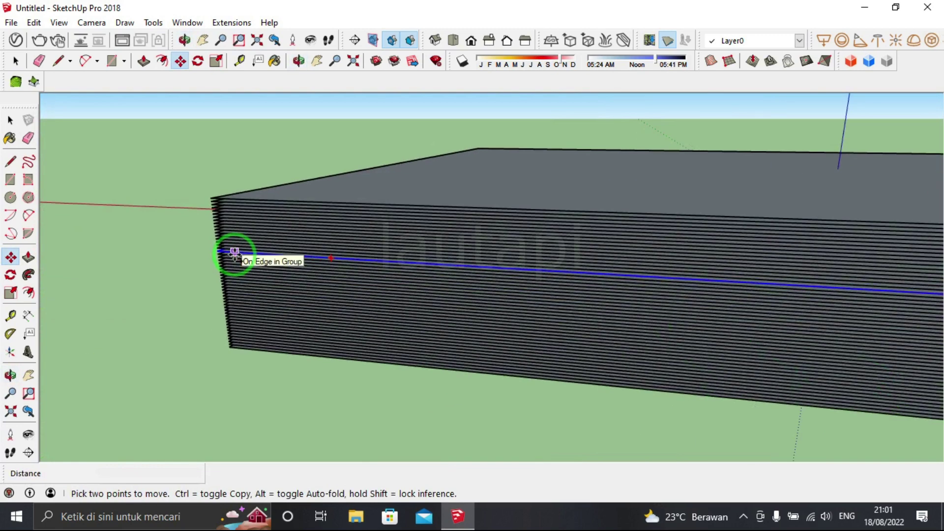
{"action": "mouse_move", "coordinate": [234, 252]}
{"action": "middle_mouse_down"}
{"action": "mouse_move", "coordinate": [252, 337]}
{"action": "mouse_move", "coordinate": [232, 354]}
{"action": "mouse_move", "coordinate": [221, 334]}
{"action": "middle_mouse_up"}
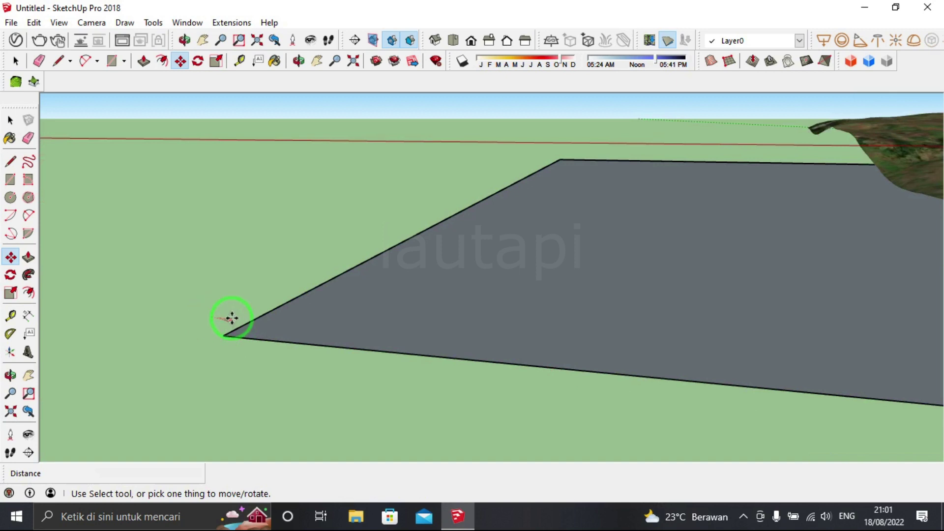
Copy the plane 10 units up the blue axis and array it into 50 stacked layers
{"action": "key", "text": "space"}
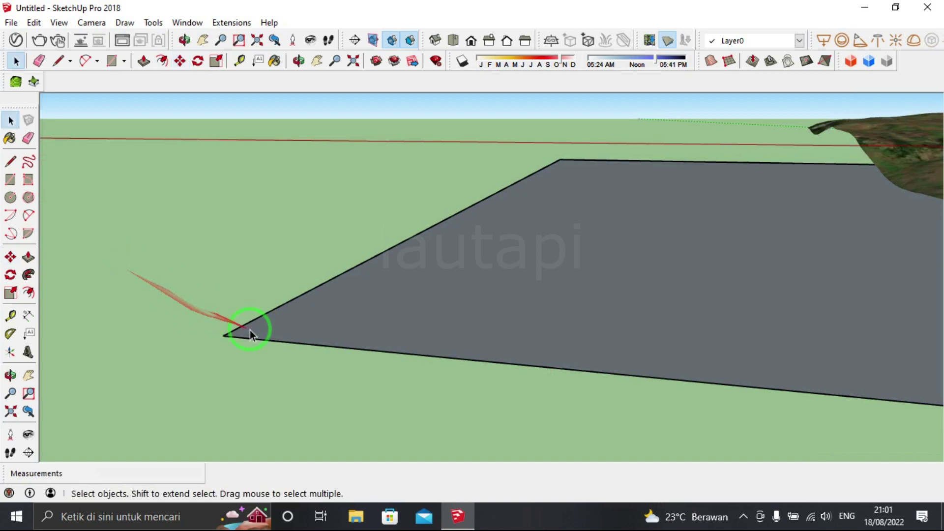
{"action": "left_click", "coordinate": [10, 256]}
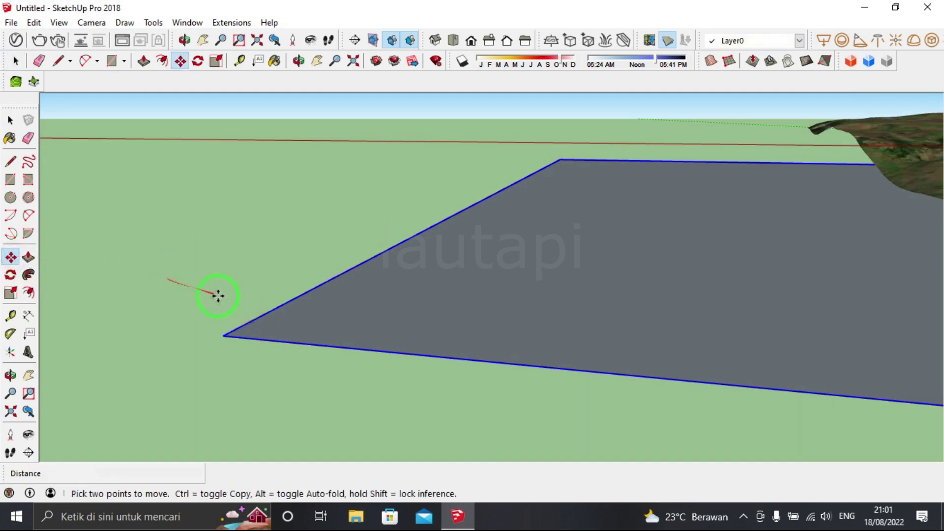
{"action": "left_click", "coordinate": [222, 336], "text": "ctrl"}
{"action": "type", "text": "10"}
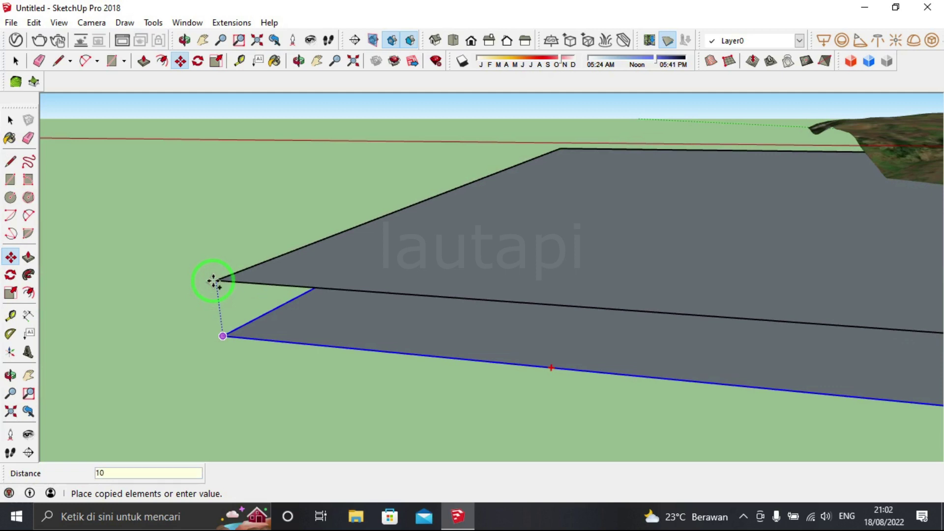
{"action": "key", "text": "Return"}
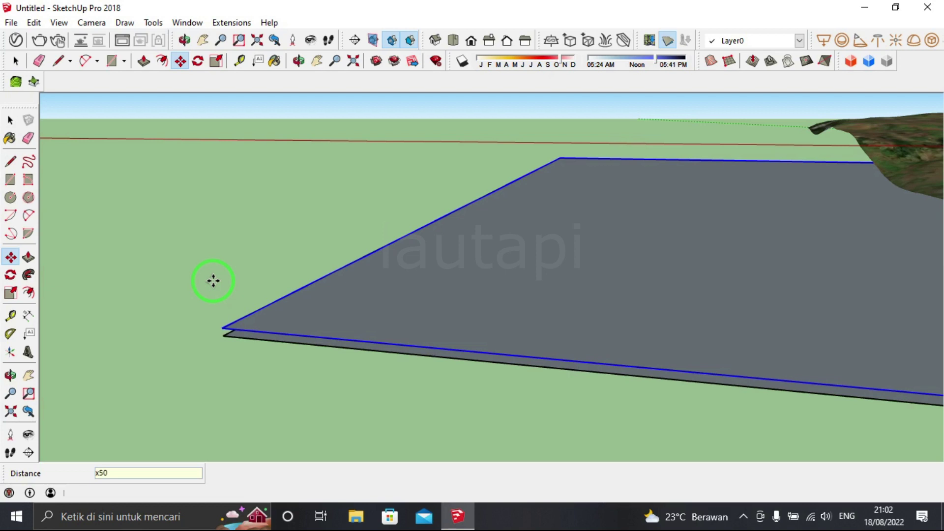
{"action": "key", "text": "Return"}
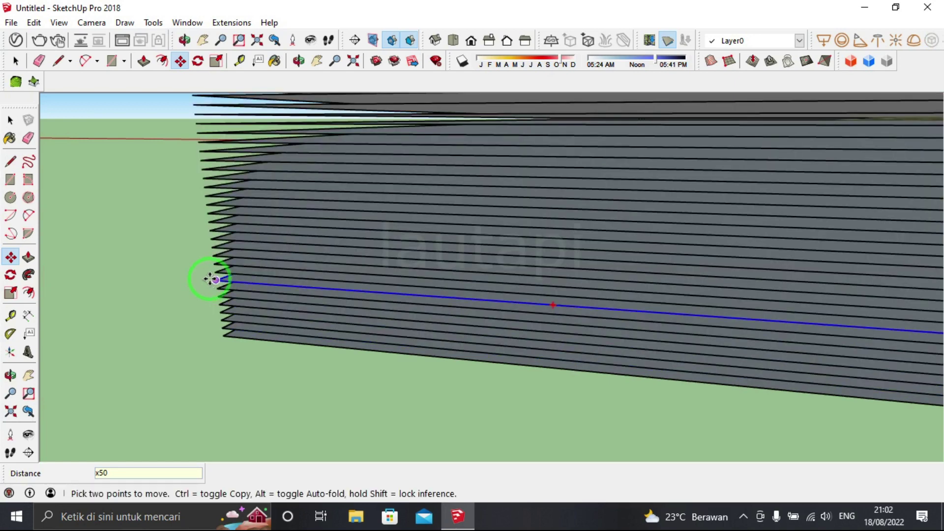
{"action": "scroll", "coordinate": [213, 278], "scroll_direction": "down", "scroll_amount": 2}
{"action": "scroll", "coordinate": [205, 290], "scroll_direction": "down", "scroll_amount": 3}
{"action": "scroll", "coordinate": [204, 297], "scroll_direction": "down", "scroll_amount": 5}
{"action": "middle_click_drag", "start_coordinate": [213, 228], "coordinate": [211, 251]}
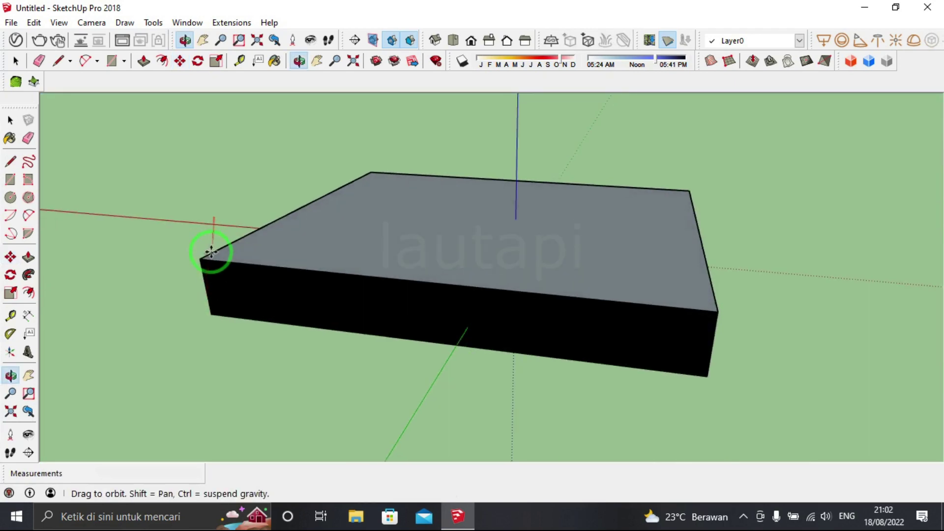
From a low side view, group the stacked plane copies into one block
{"action": "key", "text": "space"}
{"action": "mouse_move", "coordinate": [194, 306]}
{"action": "middle_mouse_down"}
{"action": "mouse_move", "coordinate": [263, 249]}
{"action": "mouse_move", "coordinate": [305, 281]}
{"action": "mouse_move", "coordinate": [217, 139]}
{"action": "mouse_move", "coordinate": [506, 241]}
{"action": "mouse_move", "coordinate": [143, 295]}
{"action": "mouse_move", "coordinate": [406, 169]}
{"action": "mouse_move", "coordinate": [564, 291]}
{"action": "mouse_move", "coordinate": [654, 239]}
{"action": "mouse_move", "coordinate": [653, 213]}
{"action": "mouse_move", "coordinate": [725, 202]}
{"action": "mouse_move", "coordinate": [466, 213]}
{"action": "mouse_move", "coordinate": [609, 225]}
{"action": "mouse_move", "coordinate": [718, 285]}
{"action": "mouse_move", "coordinate": [611, 278]}
{"action": "middle_mouse_up"}
{"action": "scroll", "coordinate": [653, 240], "scroll_direction": "up", "scroll_amount": 3}
{"action": "scroll", "coordinate": [804, 219], "scroll_direction": "down", "scroll_amount": 3}
{"action": "scroll", "coordinate": [805, 219], "scroll_direction": "down", "scroll_amount": 2}
{"action": "mouse_move", "coordinate": [541, 228]}
{"action": "middle_mouse_down"}
{"action": "mouse_move", "coordinate": [526, 197]}
{"action": "mouse_move", "coordinate": [651, 202]}
{"action": "mouse_move", "coordinate": [596, 231]}
{"action": "middle_mouse_up"}
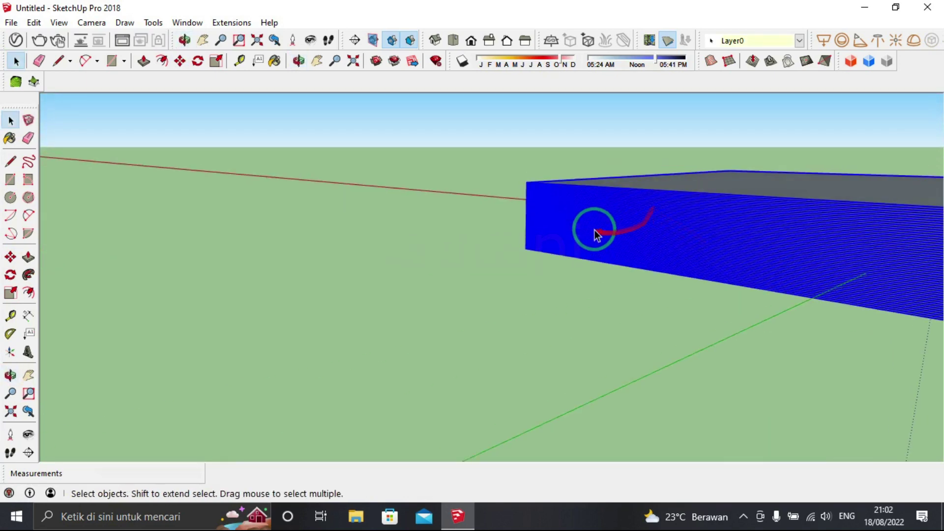
{"action": "right_click", "coordinate": [570, 219]}
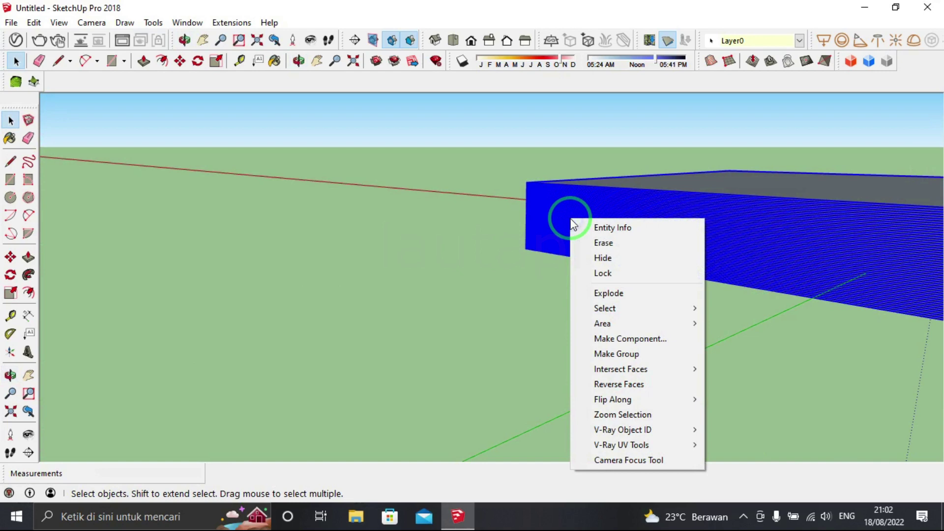
{"action": "left_click", "coordinate": [644, 353]}
Open the grouped block for editing and select its stacked layers
{"action": "left_click", "coordinate": [563, 312]}
{"action": "left_click", "coordinate": [615, 222]}
{"action": "mouse_move", "coordinate": [456, 253]}
{"action": "middle_mouse_down"}
{"action": "mouse_move", "coordinate": [426, 354]}
{"action": "mouse_move", "coordinate": [596, 310]}
{"action": "mouse_move", "coordinate": [556, 314]}
{"action": "mouse_move", "coordinate": [490, 274]}
{"action": "mouse_move", "coordinate": [426, 297]}
{"action": "middle_mouse_up"}
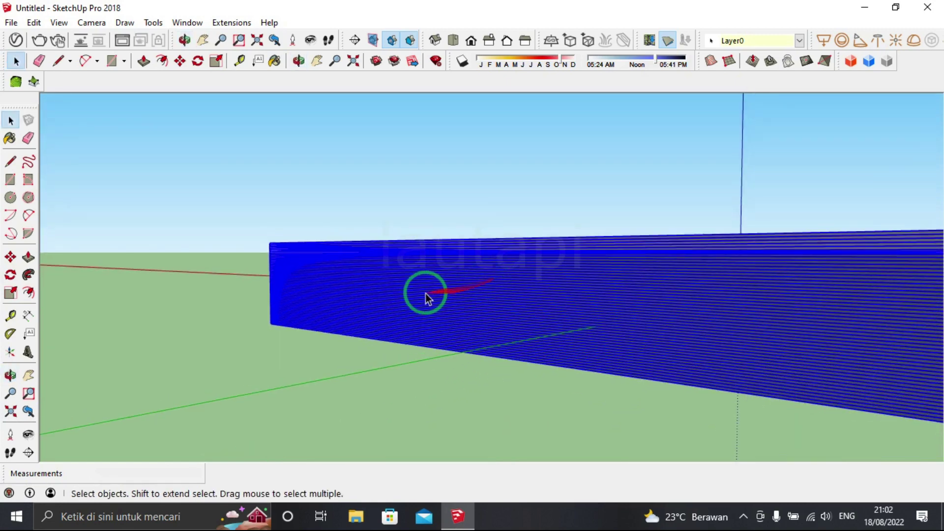
{"action": "double_click", "coordinate": [314, 292]}
{"action": "mouse_move", "coordinate": [293, 337]}
{"action": "left_mouse_down"}
{"action": "mouse_move", "coordinate": [259, 242]}
{"action": "mouse_move", "coordinate": [287, 264]}
{"action": "left_mouse_up"}
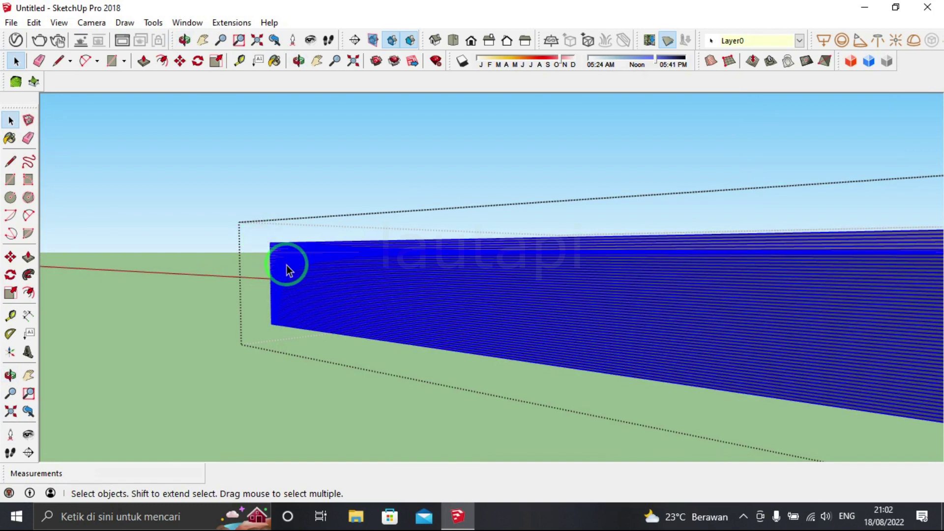
Group the stacked contour geometry and intersect its faces with the model
{"action": "right_click", "coordinate": [287, 264]}
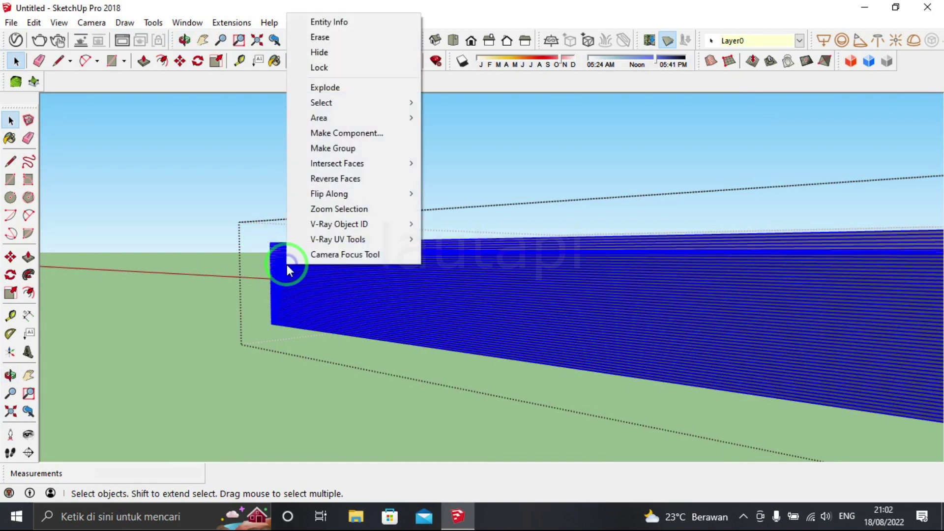
{"action": "left_click", "coordinate": [359, 148]}
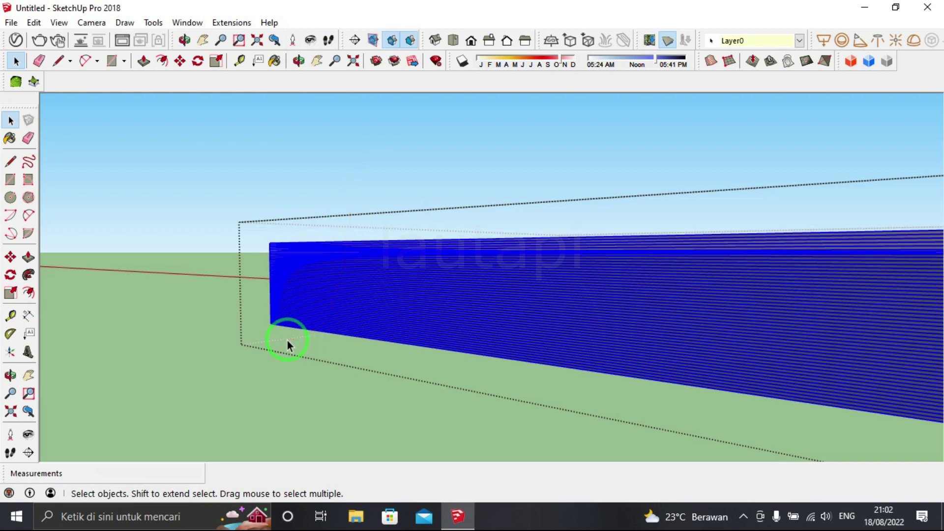
{"action": "right_click", "coordinate": [288, 302]}
{"action": "mouse_move", "coordinate": [340, 214]}
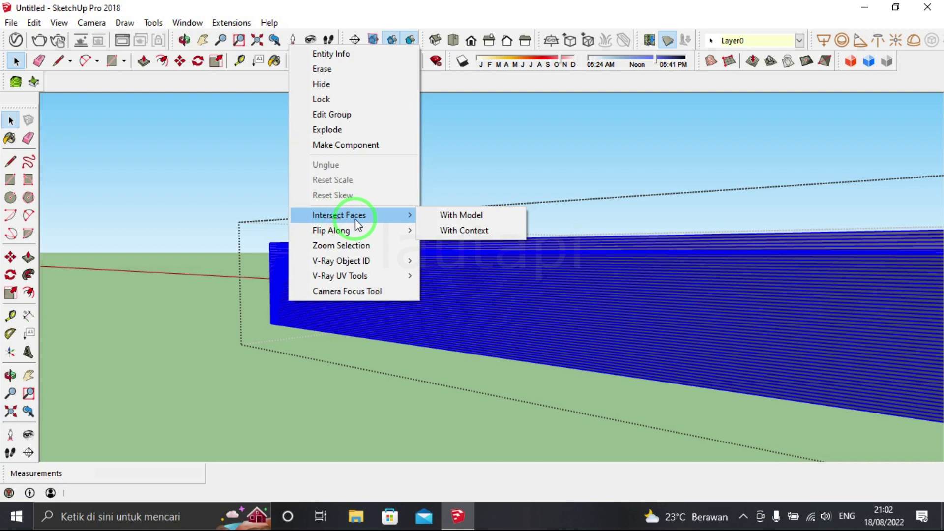
{"action": "left_click", "coordinate": [462, 217]}
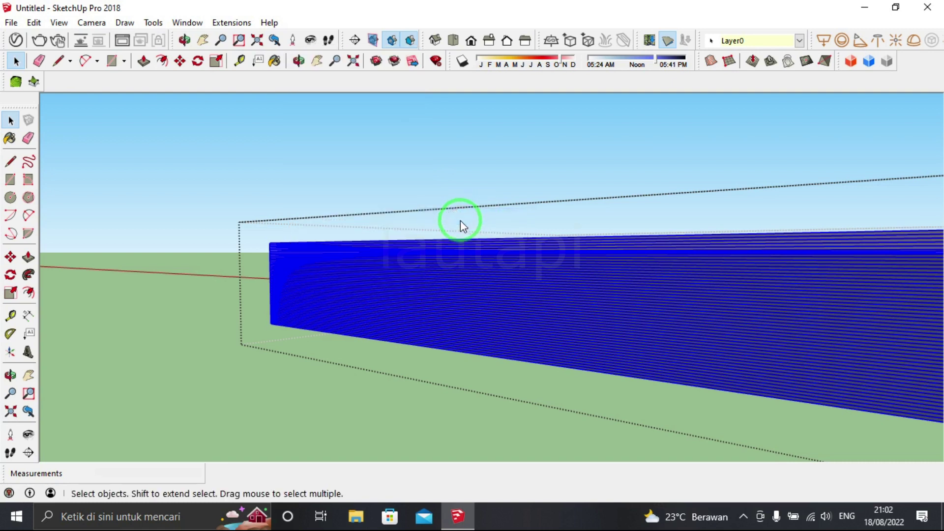
Clear the selection, orbit to a low oblique view and select the geo-located terrain
{"action": "left_click_drag", "start_coordinate": [312, 342], "coordinate": [261, 246]}
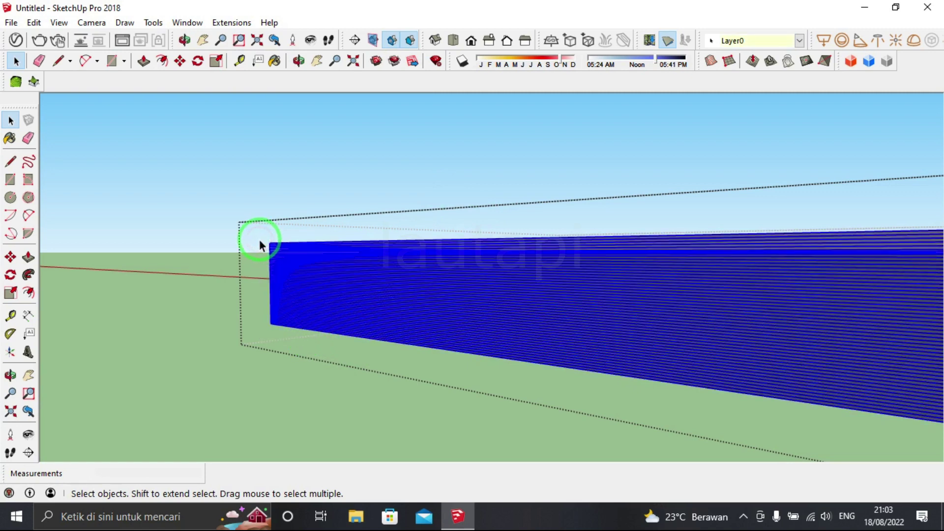
{"action": "left_click", "coordinate": [259, 244]}
{"action": "scroll", "coordinate": [260, 245], "scroll_direction": "down", "scroll_amount": 5}
{"action": "mouse_move", "coordinate": [263, 254]}
{"action": "middle_mouse_down"}
{"action": "mouse_move", "coordinate": [493, 411]}
{"action": "mouse_move", "coordinate": [600, 253]}
{"action": "middle_mouse_up"}
{"action": "scroll", "coordinate": [590, 258], "scroll_direction": "down", "scroll_amount": 2}
{"action": "mouse_move", "coordinate": [332, 129]}
{"action": "middle_mouse_down"}
{"action": "mouse_move", "coordinate": [328, 141]}
{"action": "mouse_move", "coordinate": [565, 275]}
{"action": "mouse_move", "coordinate": [569, 295]}
{"action": "mouse_move", "coordinate": [490, 280]}
{"action": "middle_mouse_up"}
{"action": "scroll", "coordinate": [565, 304], "scroll_direction": "up", "scroll_amount": 2}
{"action": "scroll", "coordinate": [491, 277], "scroll_direction": "down", "scroll_amount": 3}
{"action": "left_click", "coordinate": [541, 257]}
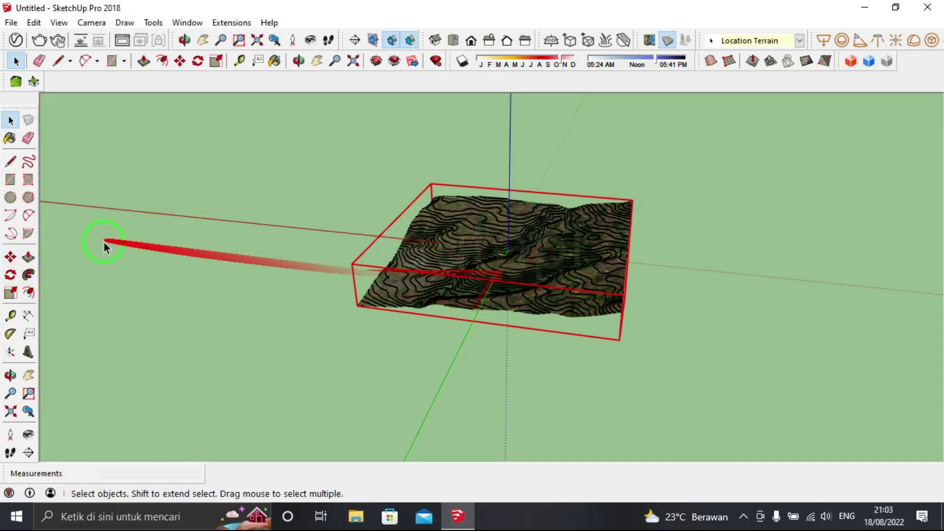
Move the contour group along the red axis to sit beside the terrain
{"action": "left_click", "coordinate": [10, 256]}
{"action": "left_click", "coordinate": [481, 249]}
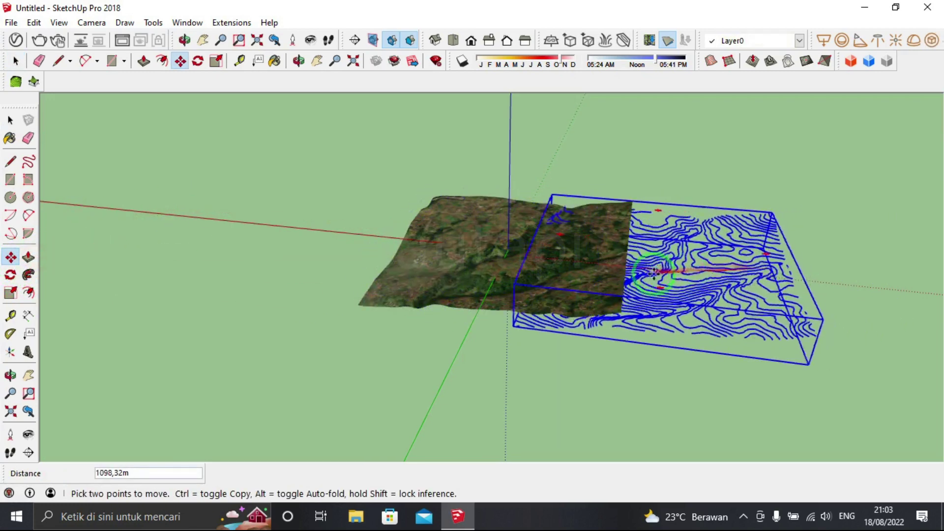
{"action": "scroll", "coordinate": [683, 271], "scroll_direction": "down", "scroll_amount": 2}
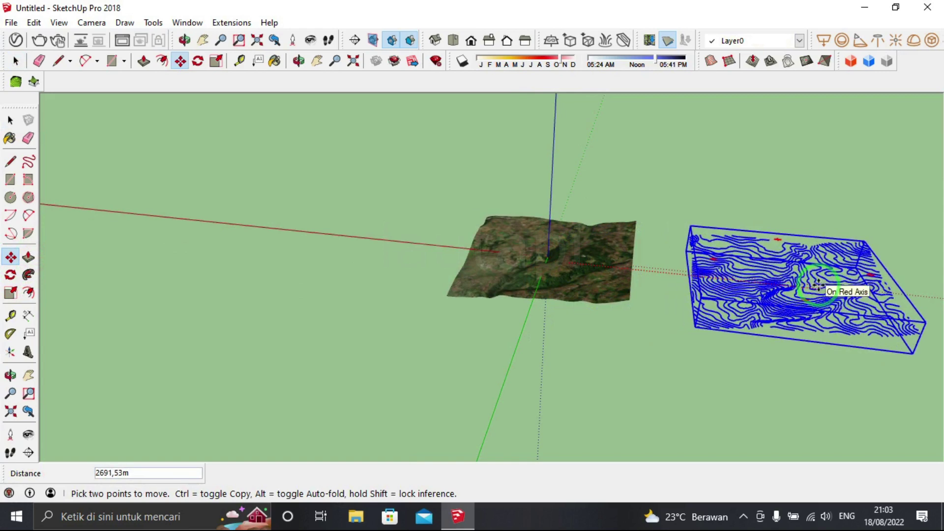
{"action": "left_click", "coordinate": [817, 285]}
{"action": "key", "text": "space"}
Orbit around both terrain objects and reselect the contour group
{"action": "mouse_move", "coordinate": [377, 309]}
{"action": "middle_mouse_down"}
{"action": "mouse_move", "coordinate": [274, 305]}
{"action": "mouse_move", "coordinate": [331, 331]}
{"action": "mouse_move", "coordinate": [552, 320]}
{"action": "mouse_move", "coordinate": [444, 314]}
{"action": "middle_mouse_up"}
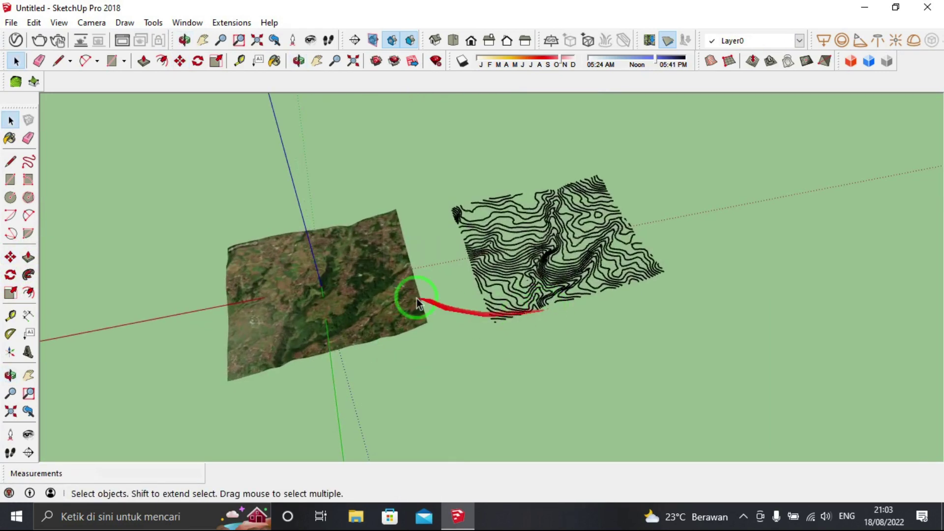
{"action": "left_click", "coordinate": [571, 238]}
{"action": "mouse_move", "coordinate": [571, 274]}
{"action": "middle_mouse_down"}
{"action": "mouse_move", "coordinate": [497, 185]}
{"action": "mouse_move", "coordinate": [558, 281]}
{"action": "mouse_move", "coordinate": [506, 270]}
{"action": "mouse_move", "coordinate": [589, 274]}
{"action": "mouse_move", "coordinate": [432, 301]}
{"action": "mouse_move", "coordinate": [538, 274]}
{"action": "mouse_move", "coordinate": [489, 236]}
{"action": "middle_mouse_up"}
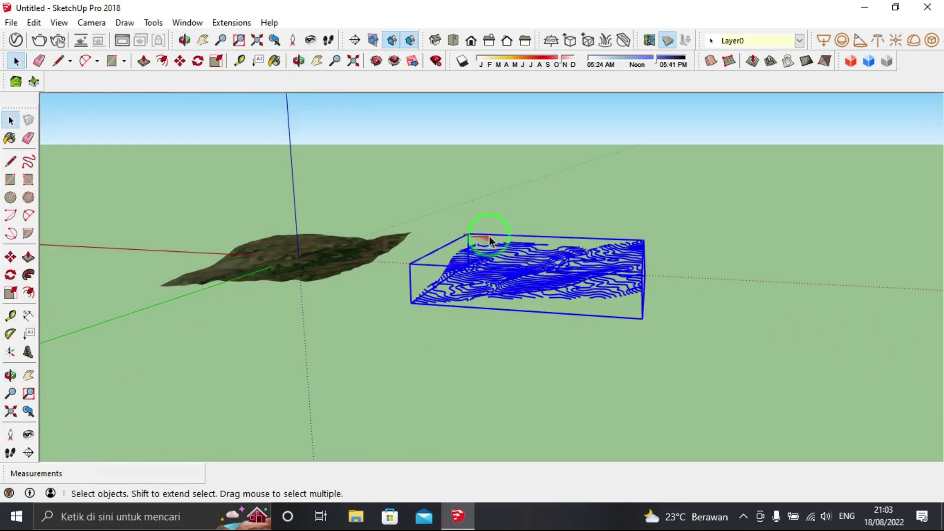
{"action": "mouse_move", "coordinate": [544, 214]}
{"action": "middle_mouse_down"}
{"action": "mouse_move", "coordinate": [549, 336]}
{"action": "mouse_move", "coordinate": [563, 303]}
{"action": "middle_mouse_up"}
{"action": "left_click", "coordinate": [563, 303]}
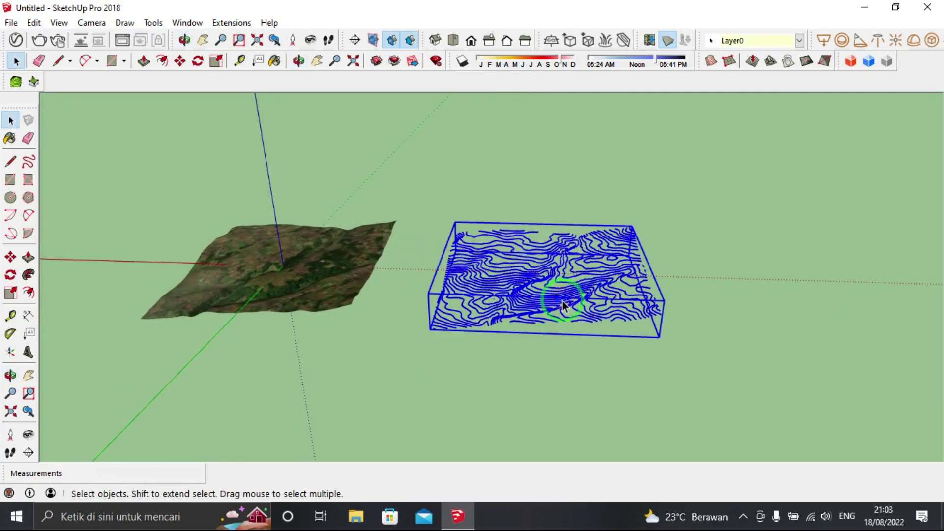
{"action": "scroll", "coordinate": [562, 305], "scroll_direction": "up", "scroll_amount": 1}
{"action": "scroll", "coordinate": [563, 290], "scroll_direction": "up", "scroll_amount": 2}
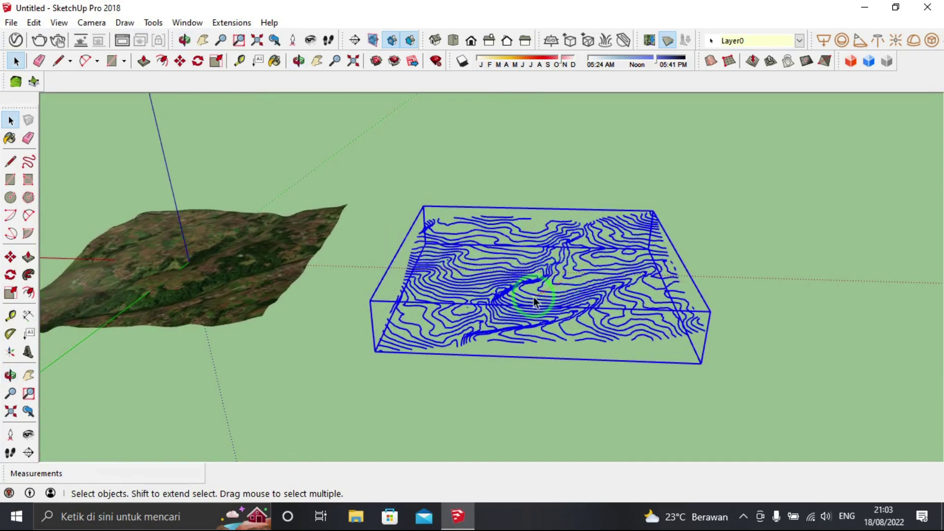
{"action": "mouse_move", "coordinate": [571, 295]}
{"action": "middle_mouse_down"}
{"action": "mouse_move", "coordinate": [560, 287]}
{"action": "mouse_move", "coordinate": [699, 159]}
{"action": "middle_mouse_up"}
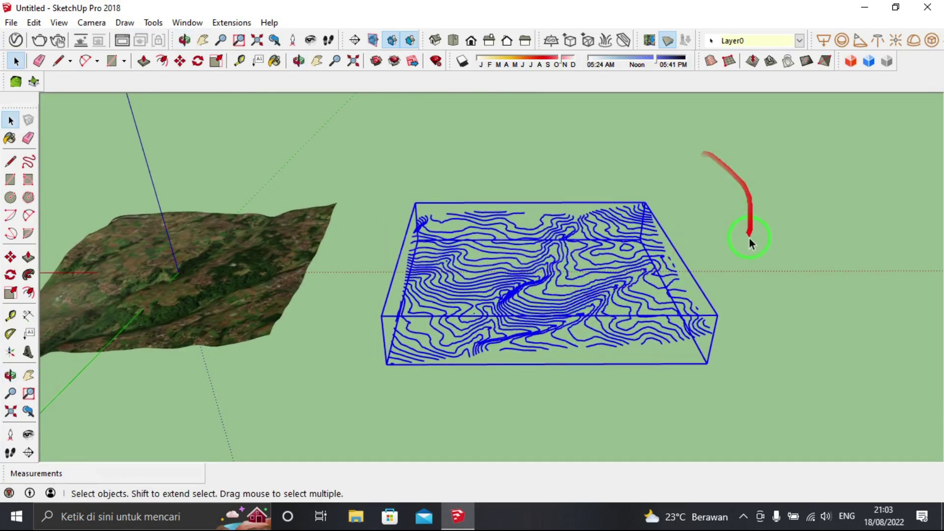
{"action": "right_click", "coordinate": [585, 269]}
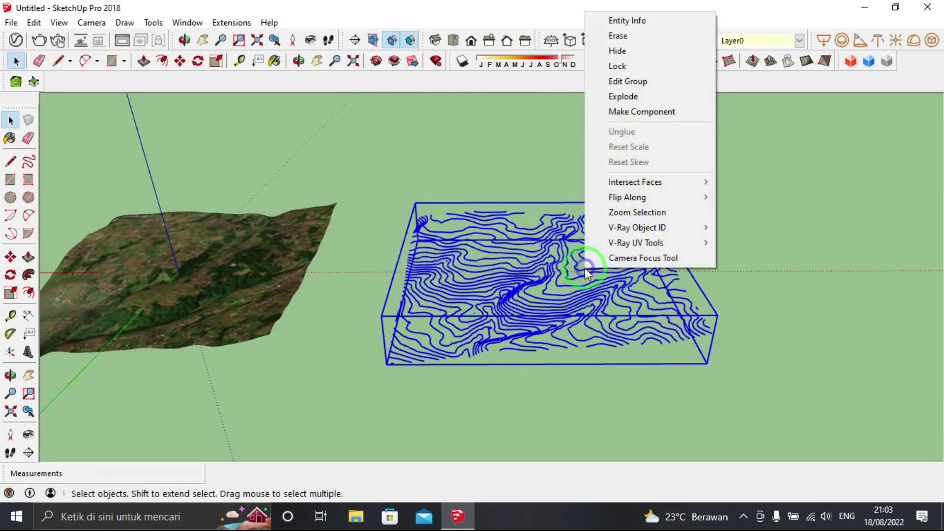
Explode the contour group into loose contour lines
{"action": "left_click", "coordinate": [650, 101]}
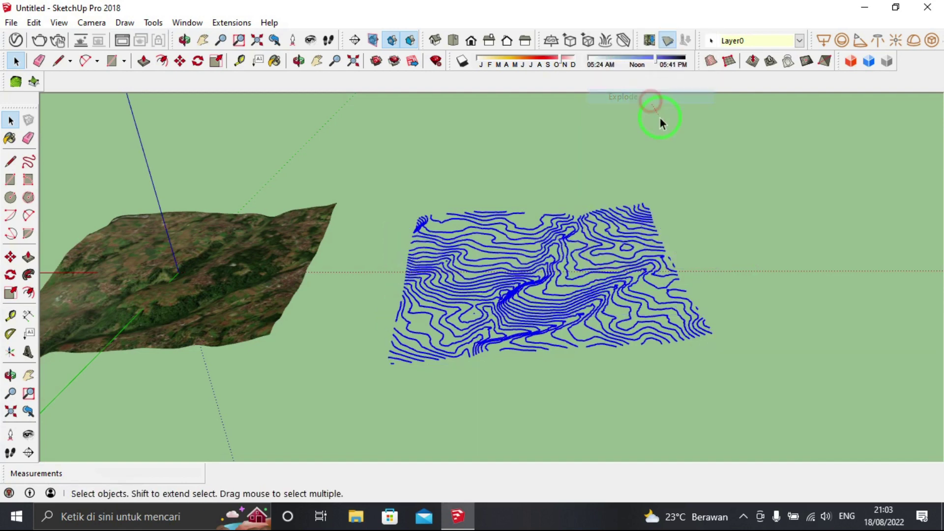
{"action": "left_click", "coordinate": [755, 210]}
{"action": "scroll", "coordinate": [603, 305], "scroll_direction": "up", "scroll_amount": 2}
{"action": "scroll", "coordinate": [621, 314], "scroll_direction": "up", "scroll_amount": 2}
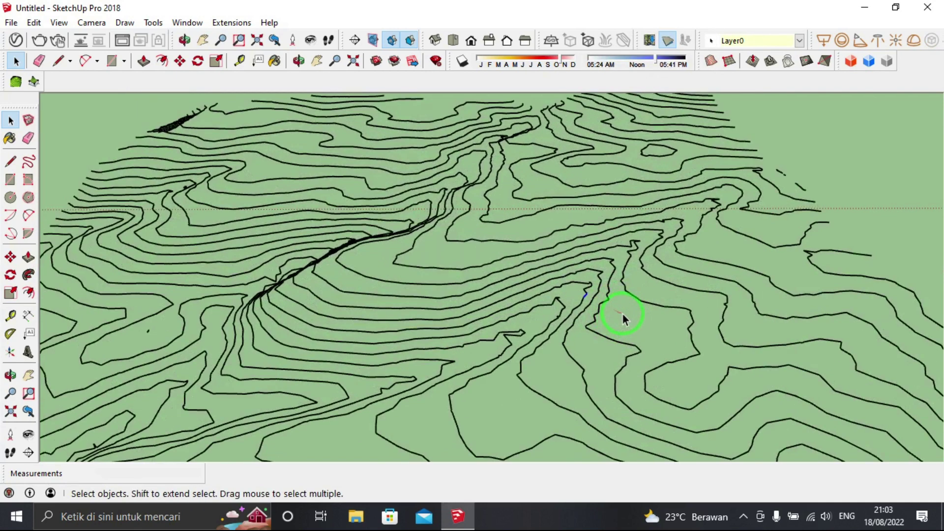
{"action": "scroll", "coordinate": [621, 314], "scroll_direction": "up", "scroll_amount": 2}
{"action": "left_click_drag", "start_coordinate": [622, 315], "coordinate": [458, 260]}
{"action": "left_click_drag", "start_coordinate": [642, 333], "coordinate": [311, 169]}
{"action": "scroll", "coordinate": [389, 223], "scroll_direction": "down", "scroll_amount": 3}
{"action": "scroll", "coordinate": [392, 234], "scroll_direction": "down", "scroll_amount": 2}
Orbit to see terrain and contours together and window-select all contour lines
{"action": "left_click", "coordinate": [525, 253]}
{"action": "middle_click_drag", "start_coordinate": [525, 253], "coordinate": [339, 211]}
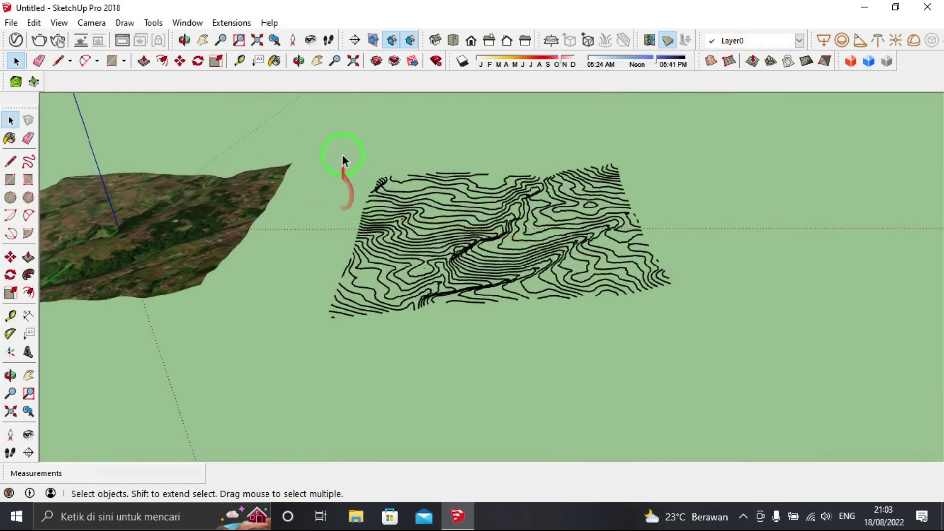
{"action": "left_click_drag", "start_coordinate": [336, 135], "coordinate": [689, 375]}
{"action": "mouse_move", "coordinate": [732, 412]}
{"action": "left_mouse_down"}
{"action": "mouse_move", "coordinate": [652, 386]}
{"action": "mouse_move", "coordinate": [308, 123]}
{"action": "left_mouse_up"}
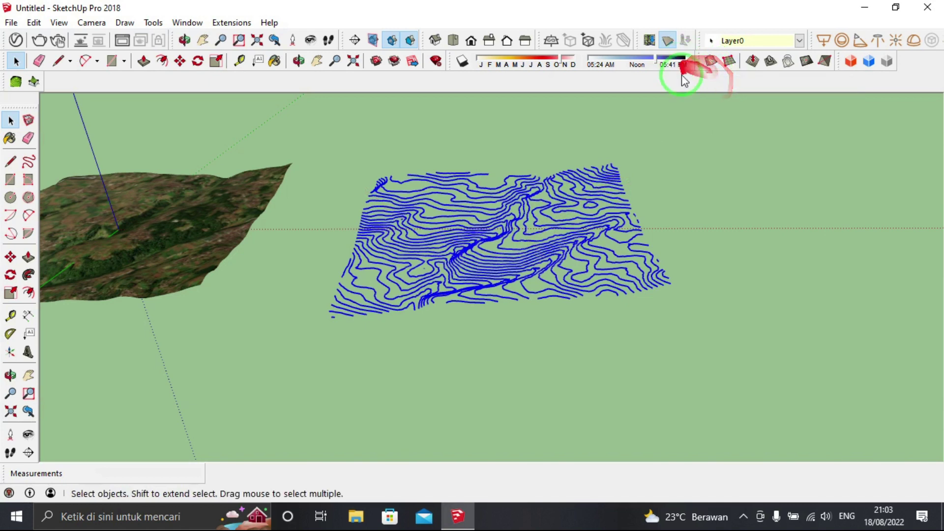
{"action": "left_click", "coordinate": [59, 23]}
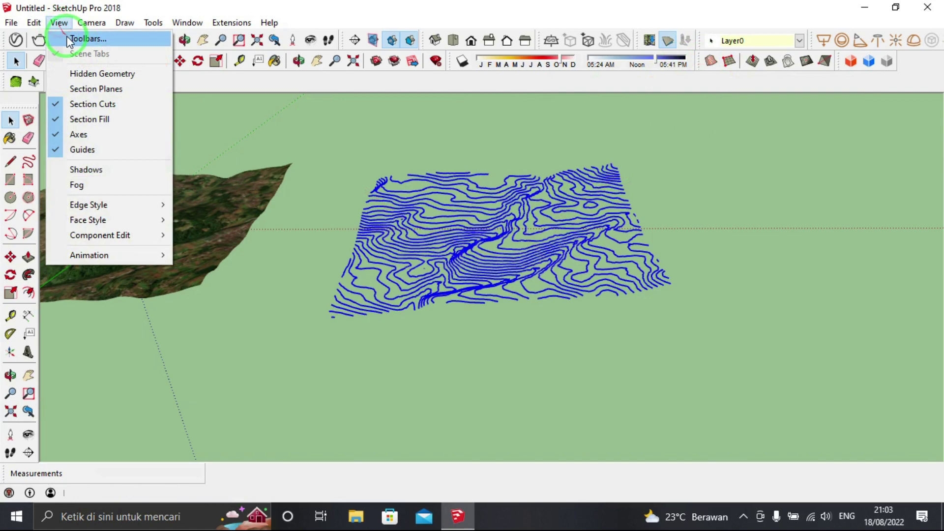
Toggle the Sandbox toolbar off and back on, then close the Toolbars dialog
{"action": "left_click", "coordinate": [67, 39]}
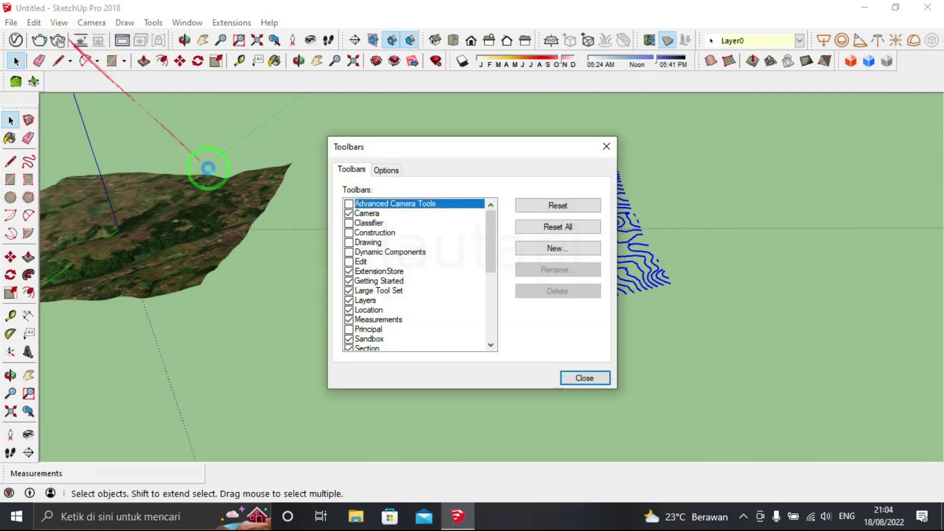
{"action": "left_click", "coordinate": [349, 339]}
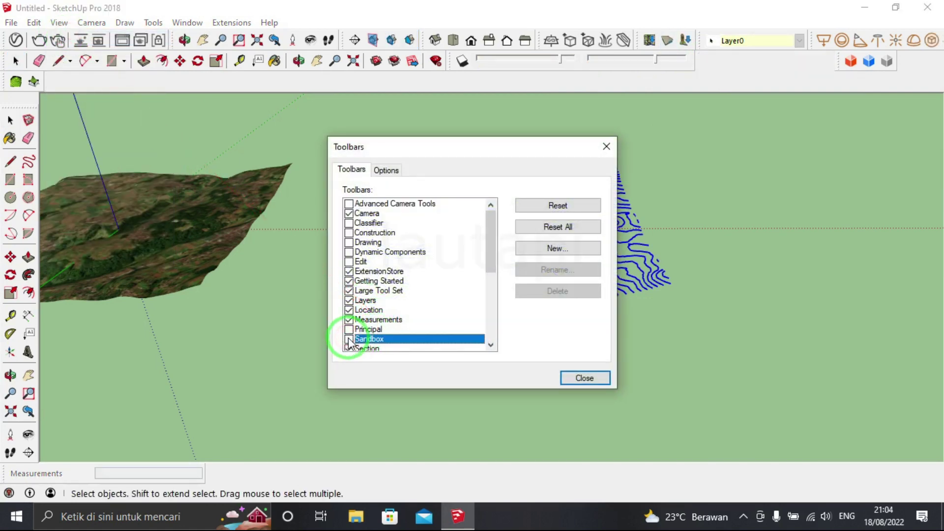
{"action": "left_click", "coordinate": [348, 339]}
{"action": "left_click", "coordinate": [577, 377]}
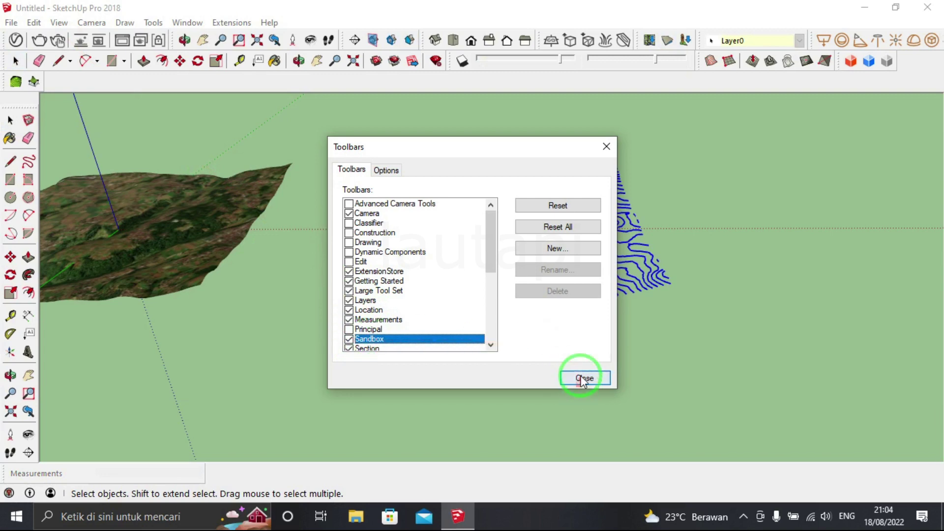
{"action": "left_click", "coordinate": [580, 377]}
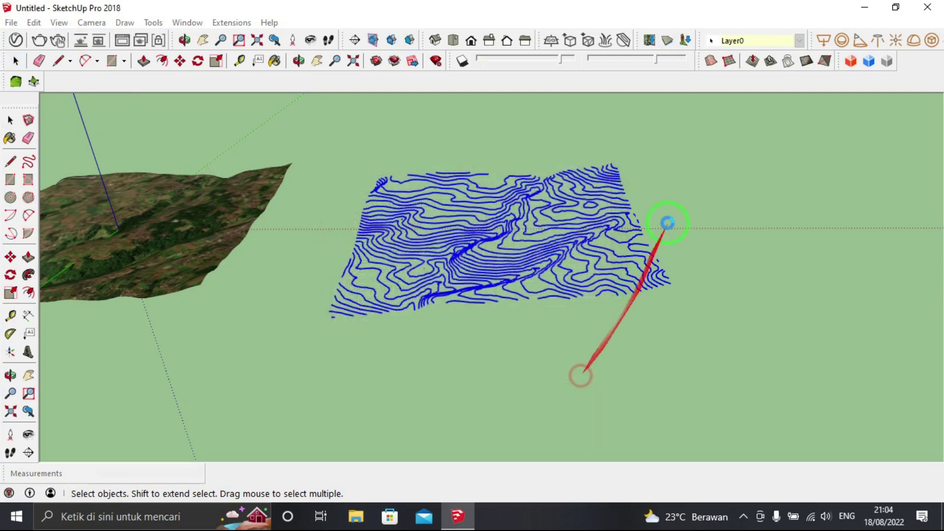
Create a sandbox terrain from the contour lines and select the new white mesh
{"action": "left_click", "coordinate": [708, 67]}
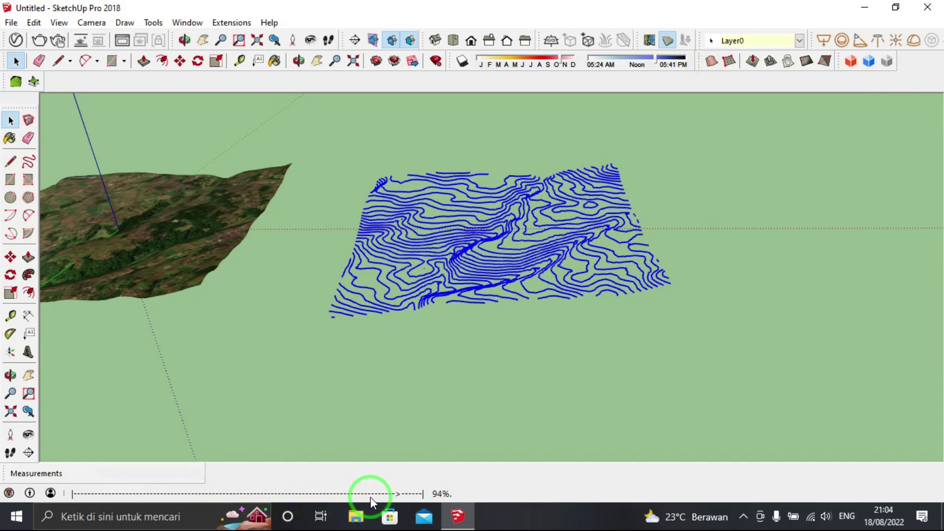
{"action": "mouse_move", "coordinate": [455, 307]}
{"action": "middle_mouse_down"}
{"action": "mouse_move", "coordinate": [451, 300]}
{"action": "mouse_move", "coordinate": [419, 362]}
{"action": "mouse_move", "coordinate": [432, 316]}
{"action": "middle_mouse_up"}
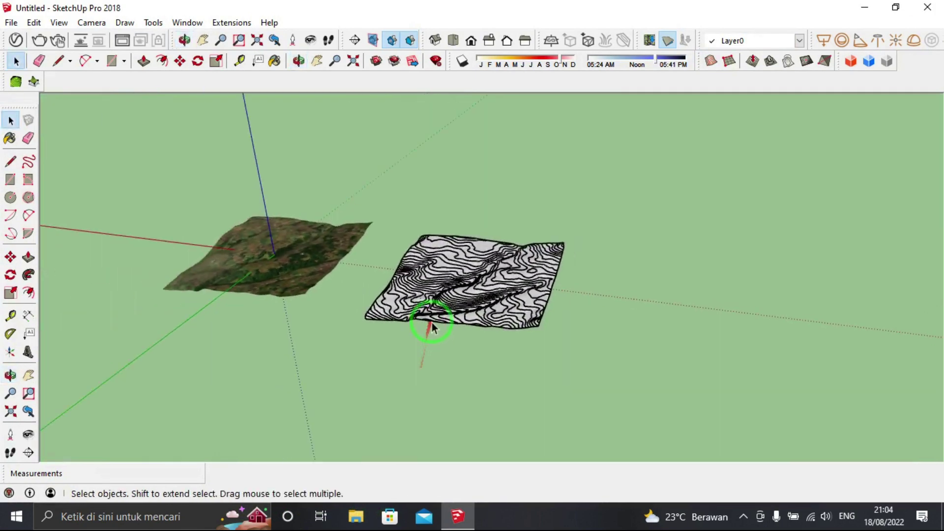
{"action": "mouse_move", "coordinate": [452, 273]}
{"action": "middle_mouse_down"}
{"action": "mouse_move", "coordinate": [471, 320]}
{"action": "mouse_move", "coordinate": [533, 321]}
{"action": "middle_mouse_up"}
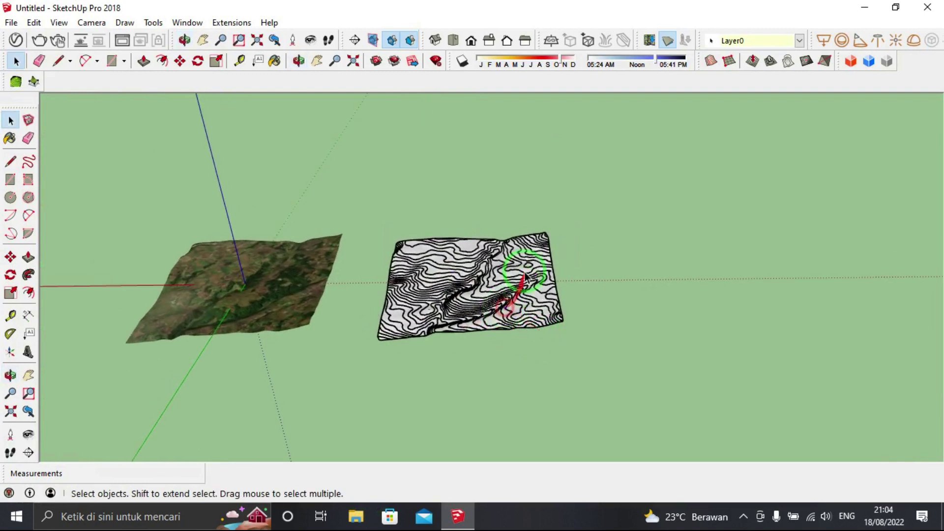
{"action": "scroll", "coordinate": [524, 275], "scroll_direction": "up", "scroll_amount": 3}
{"action": "scroll", "coordinate": [528, 255], "scroll_direction": "up", "scroll_amount": 2}
{"action": "left_click", "coordinate": [393, 241]}
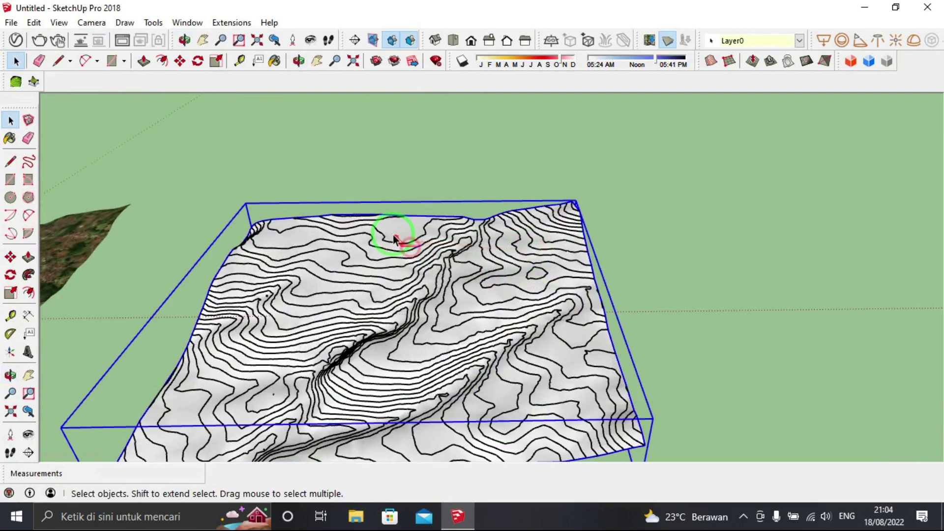
{"action": "scroll", "coordinate": [399, 248], "scroll_direction": "down", "scroll_amount": 3}
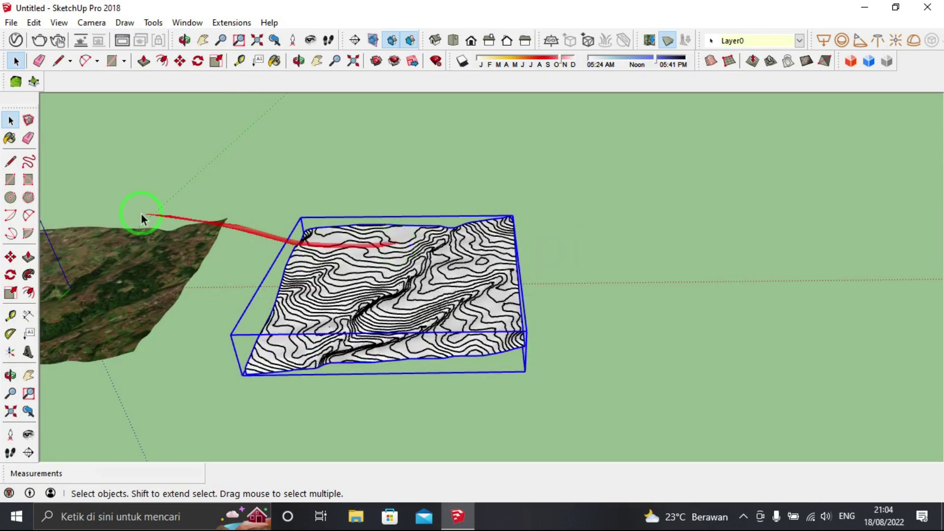
Try moving the white terrain mesh to the right, then undo the move
{"action": "left_click", "coordinate": [10, 256]}
{"action": "left_click", "coordinate": [408, 287]}
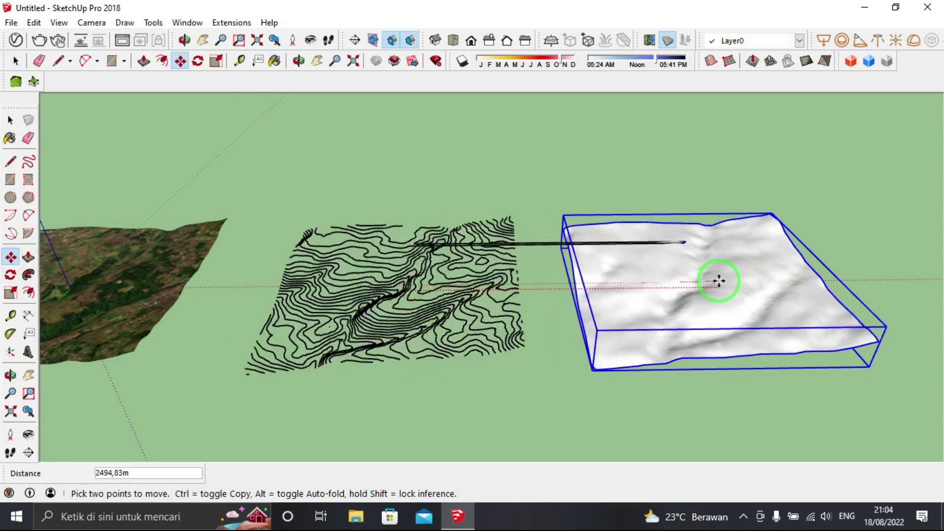
{"action": "left_click", "coordinate": [719, 282]}
{"action": "middle_click_drag", "start_coordinate": [715, 282], "coordinate": [536, 290]}
{"action": "key", "text": "ctrl+z"}
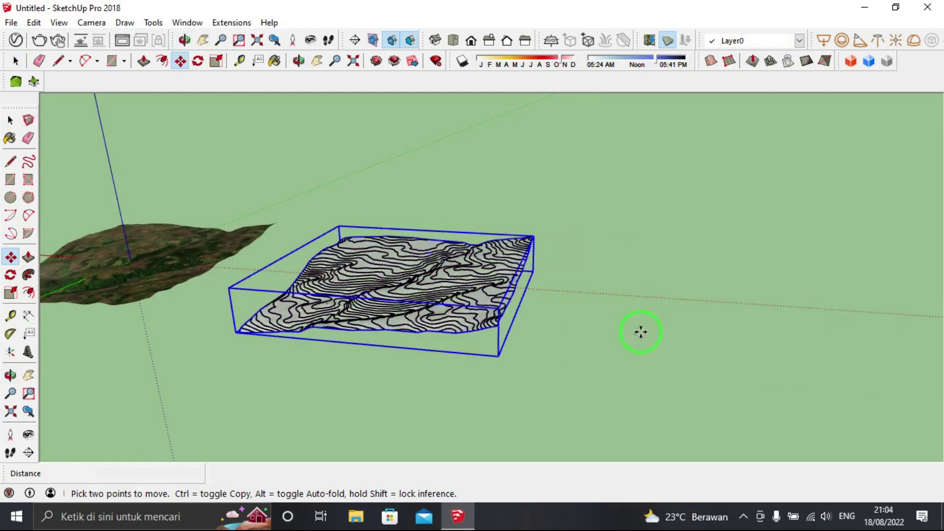
From a near-top view, select the contour terrain model and bring up the File menu
{"action": "key", "text": "space"}
{"action": "left_click", "coordinate": [582, 266]}
{"action": "mouse_move", "coordinate": [581, 265]}
{"action": "middle_mouse_down"}
{"action": "mouse_move", "coordinate": [436, 373]}
{"action": "mouse_move", "coordinate": [505, 327]}
{"action": "mouse_move", "coordinate": [361, 241]}
{"action": "middle_mouse_up"}
{"action": "left_click", "coordinate": [407, 280]}
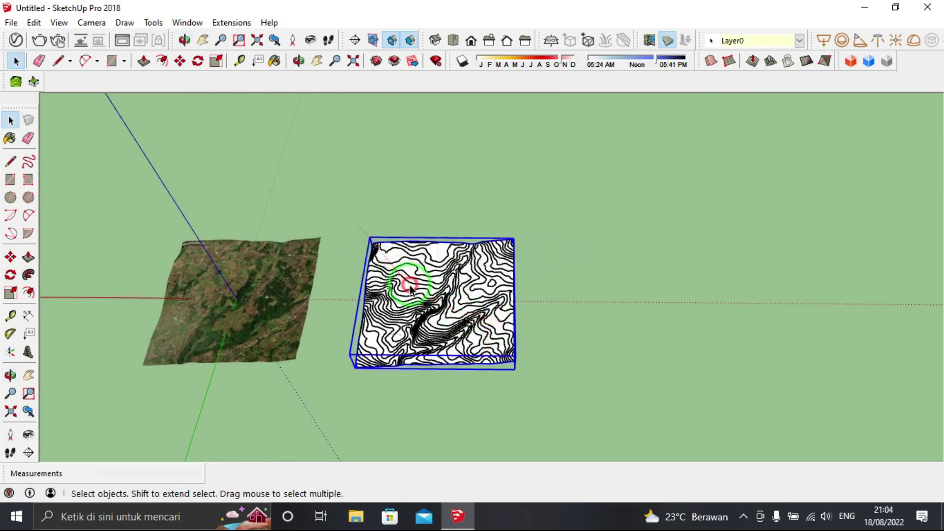
{"action": "left_click", "coordinate": [11, 23]}
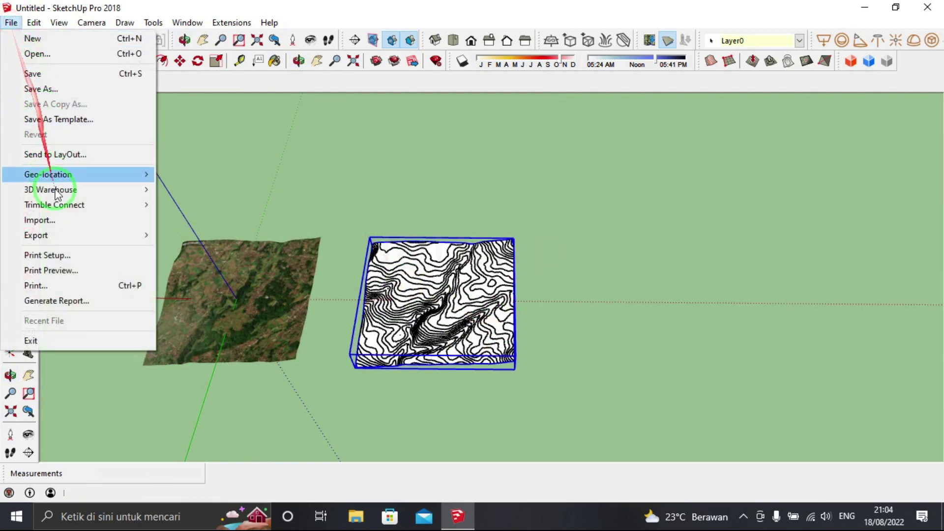
{"action": "mouse_move", "coordinate": [36, 235]}
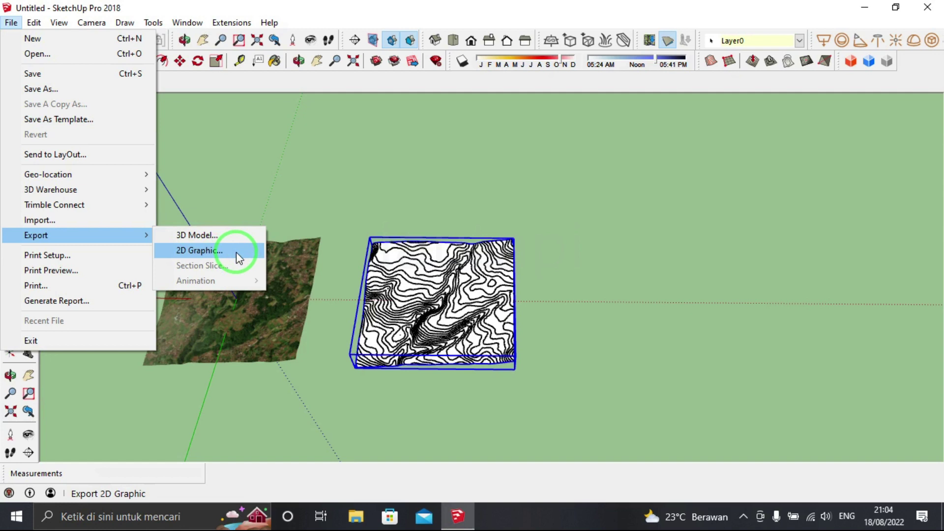
Check the 2D Graphic export file types, keep JPEG, and close without exporting
{"action": "left_click", "coordinate": [236, 250]}
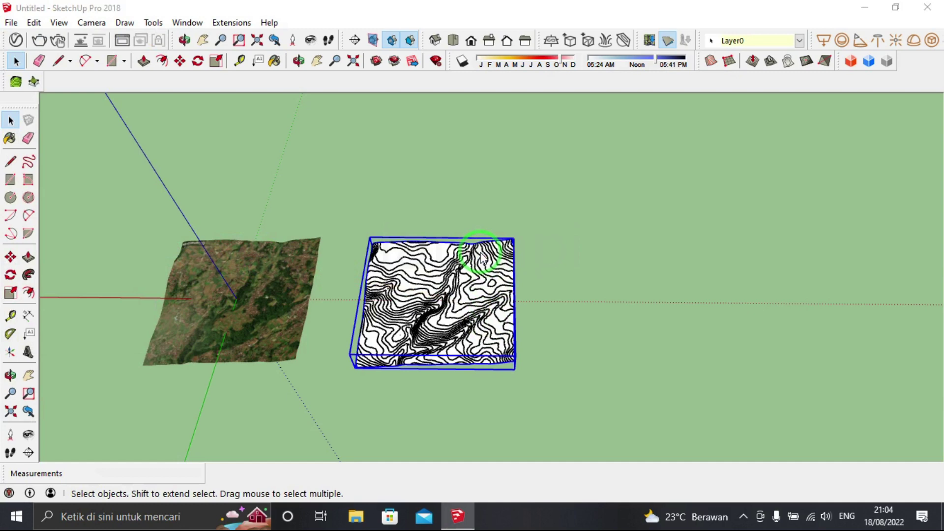
{"action": "left_click", "coordinate": [168, 309]}
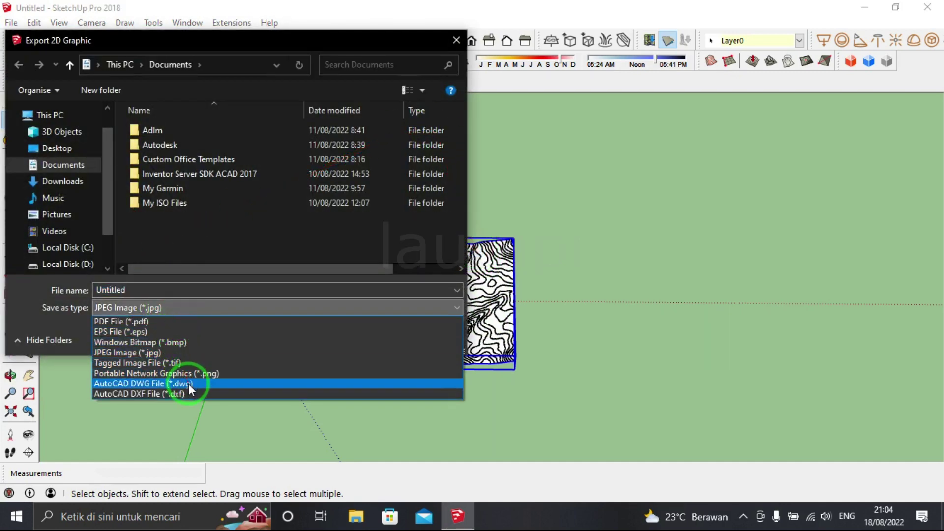
{"action": "left_click", "coordinate": [457, 43]}
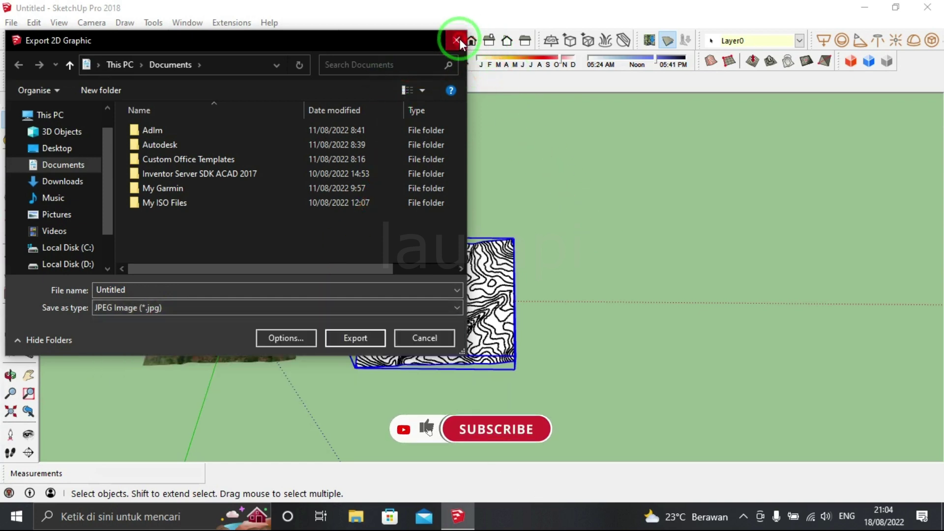
{"action": "left_click", "coordinate": [456, 39]}
Zoom in closer and select the contour terrain model
{"action": "mouse_move", "coordinate": [506, 312]}
{"action": "middle_mouse_down"}
{"action": "mouse_move", "coordinate": [471, 231]}
{"action": "mouse_move", "coordinate": [484, 305]}
{"action": "middle_mouse_up"}
{"action": "scroll", "coordinate": [484, 303], "scroll_direction": "up", "scroll_amount": 2}
{"action": "left_click", "coordinate": [486, 305]}
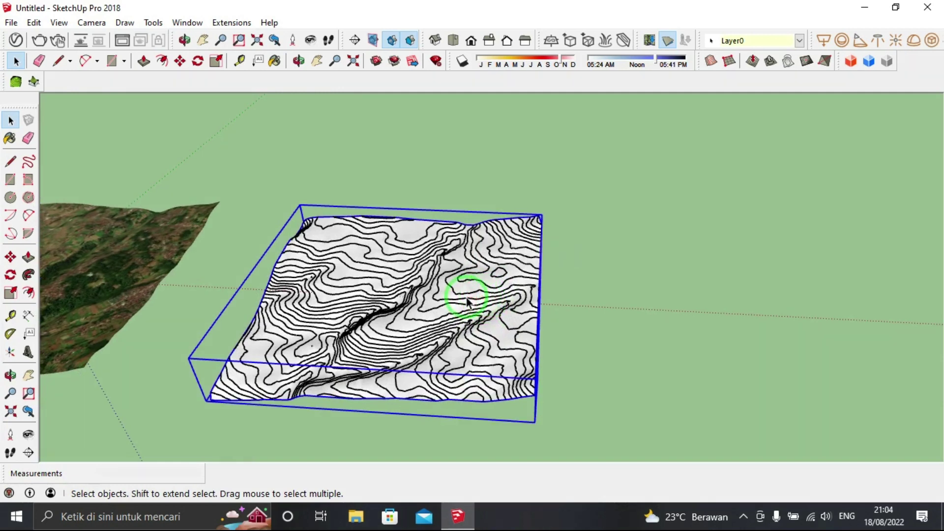
Move the white sandbox terrain along the red axis to sit beside the contours
{"action": "key", "text": "m"}
{"action": "left_click", "coordinate": [405, 289]}
{"action": "scroll", "coordinate": [839, 312], "scroll_direction": "down", "scroll_amount": 1}
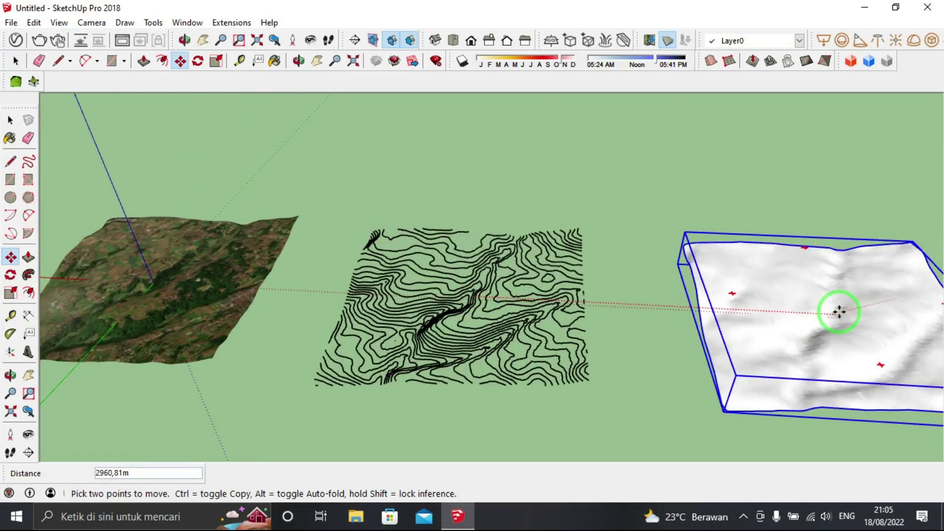
{"action": "scroll", "coordinate": [654, 315], "scroll_direction": "down", "scroll_amount": 3}
{"action": "left_click", "coordinate": [774, 311]}
Clear the selection and window-select only the contour lines
{"action": "key", "text": "space"}
{"action": "left_click", "coordinate": [644, 328]}
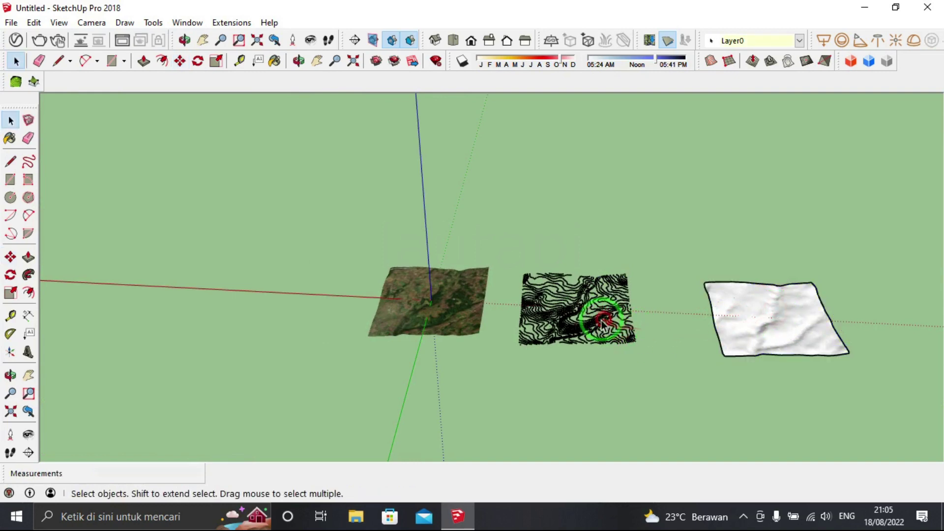
{"action": "scroll", "coordinate": [603, 322], "scroll_direction": "up", "scroll_amount": 3}
{"action": "scroll", "coordinate": [590, 328], "scroll_direction": "up", "scroll_amount": 1}
{"action": "mouse_move", "coordinate": [743, 430]}
{"action": "left_mouse_down"}
{"action": "mouse_move", "coordinate": [489, 276]}
{"action": "mouse_move", "coordinate": [371, 168]}
{"action": "left_mouse_up"}
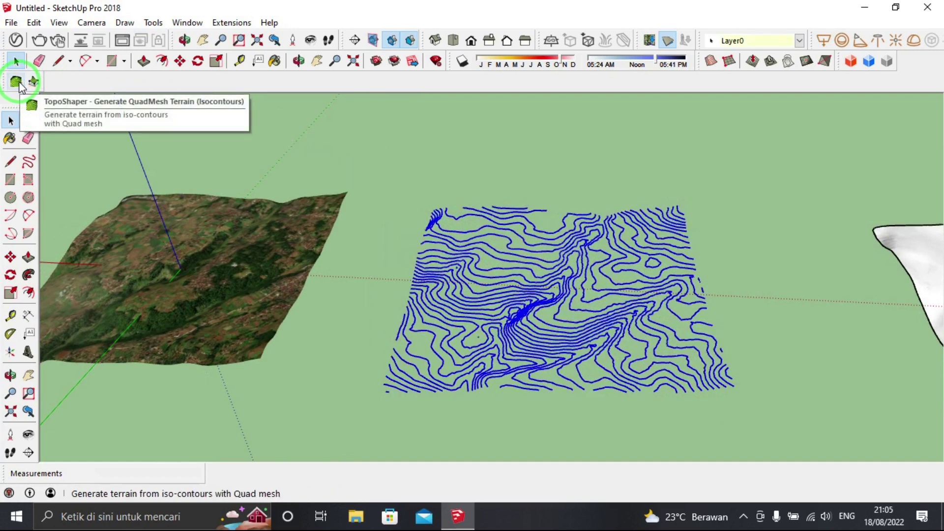
Load the 62 contours (3998 edges) into TopoShaper QuadMesh and calculate the terrain
{"action": "left_click", "coordinate": [18, 85]}
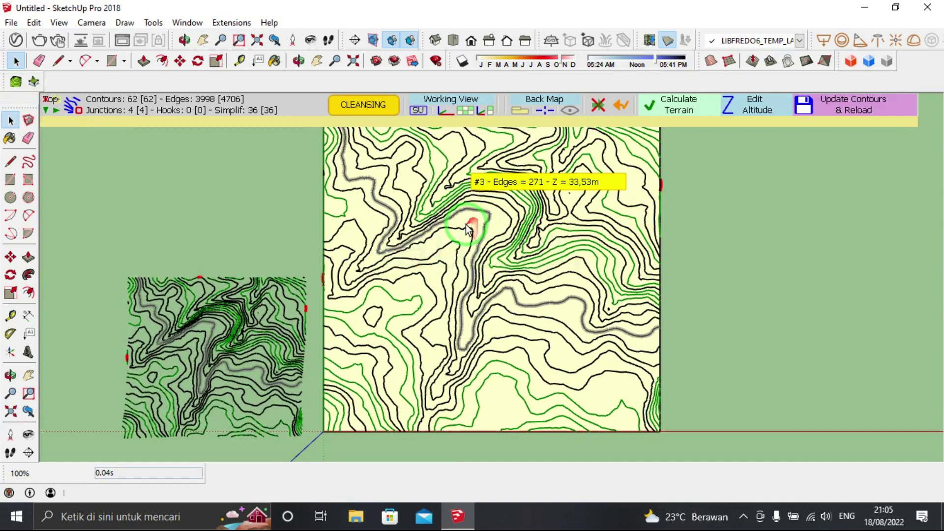
{"action": "middle_click_drag", "start_coordinate": [486, 344], "coordinate": [471, 287]}
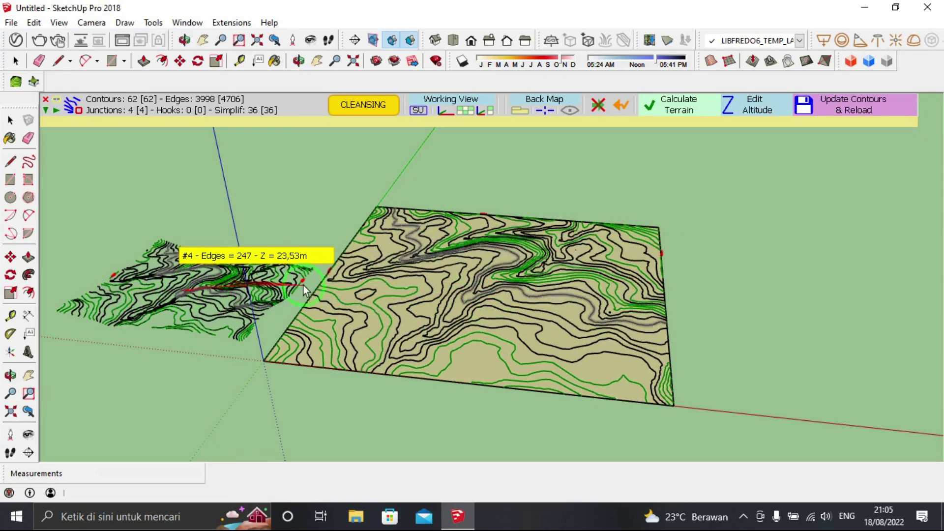
{"action": "scroll", "coordinate": [442, 275], "scroll_direction": "up", "scroll_amount": 3}
{"action": "middle_click_drag", "start_coordinate": [303, 299], "coordinate": [390, 275]}
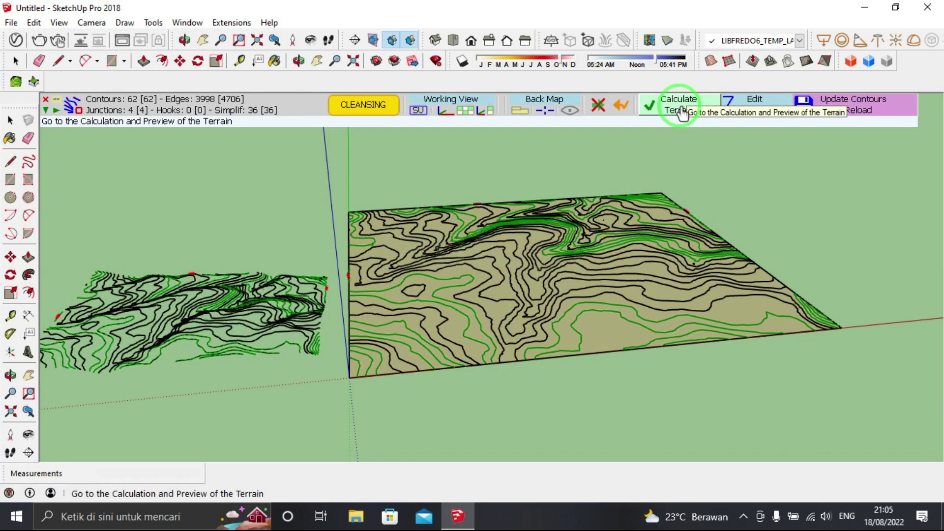
{"action": "left_click", "coordinate": [682, 113]}
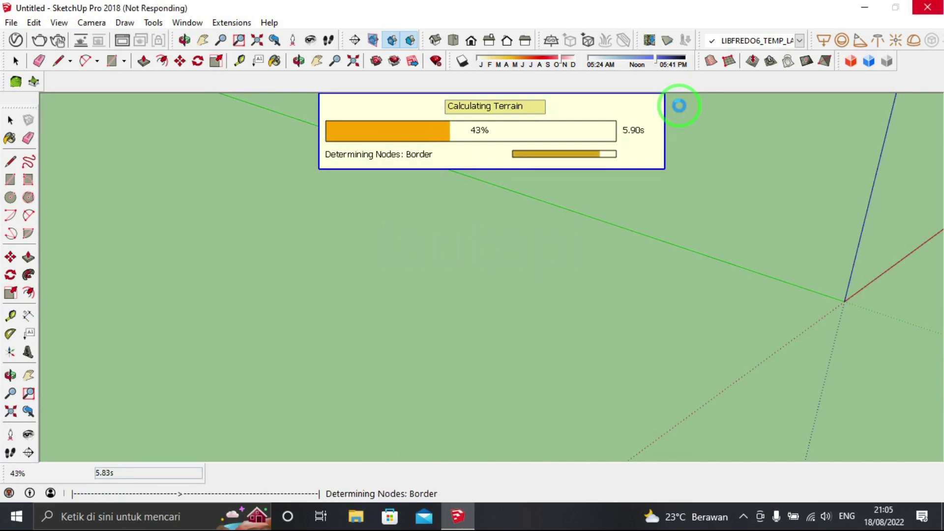
Orbit and zoom around the calculated 50 x 46 grid terrain preview to inspect it
{"action": "mouse_move", "coordinate": [686, 315]}
{"action": "middle_mouse_down"}
{"action": "mouse_move", "coordinate": [450, 293]}
{"action": "mouse_move", "coordinate": [686, 333]}
{"action": "mouse_move", "coordinate": [574, 347]}
{"action": "middle_mouse_up"}
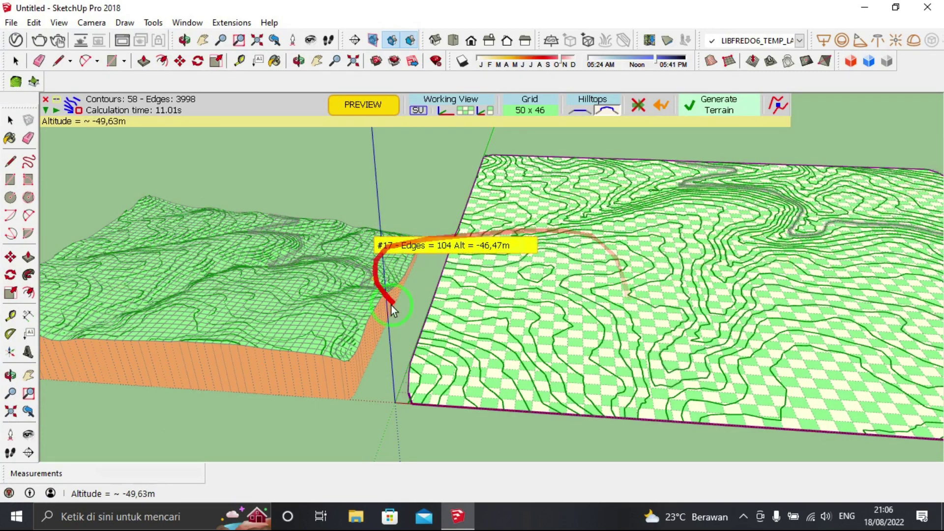
{"action": "middle_click_drag", "start_coordinate": [836, 202], "coordinate": [632, 300]}
{"action": "scroll", "coordinate": [544, 270], "scroll_direction": "down", "scroll_amount": 2}
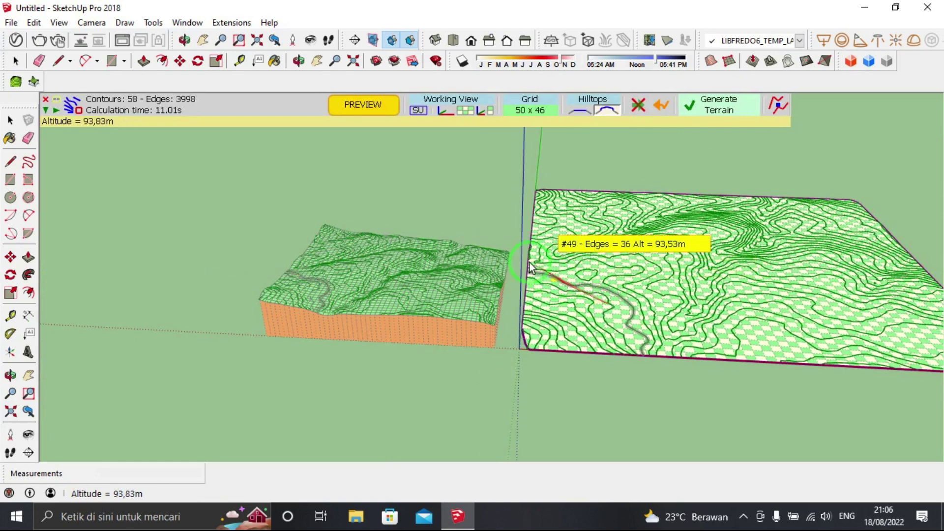
{"action": "scroll", "coordinate": [544, 270], "scroll_direction": "down", "scroll_amount": 2}
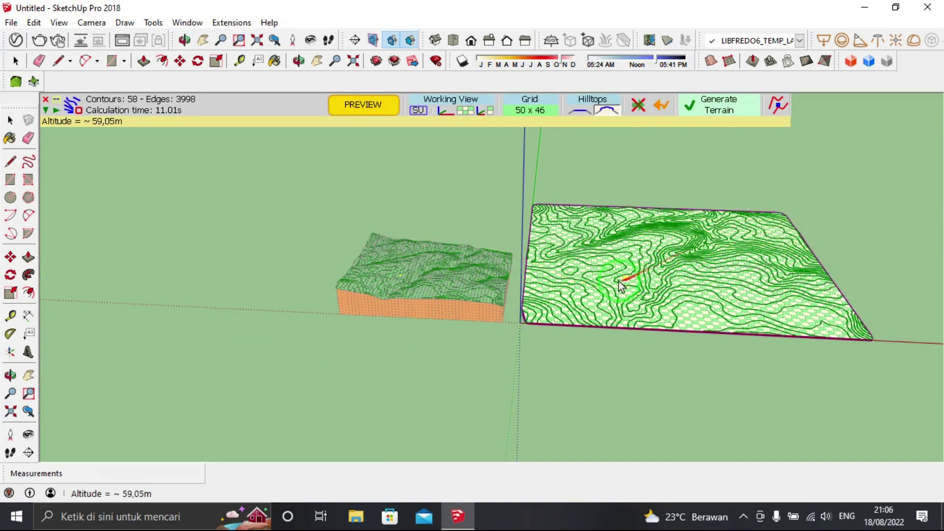
{"action": "scroll", "coordinate": [505, 282], "scroll_direction": "up", "scroll_amount": 1}
{"action": "scroll", "coordinate": [506, 282], "scroll_direction": "up", "scroll_amount": 2}
{"action": "scroll", "coordinate": [521, 279], "scroll_direction": "up", "scroll_amount": 2}
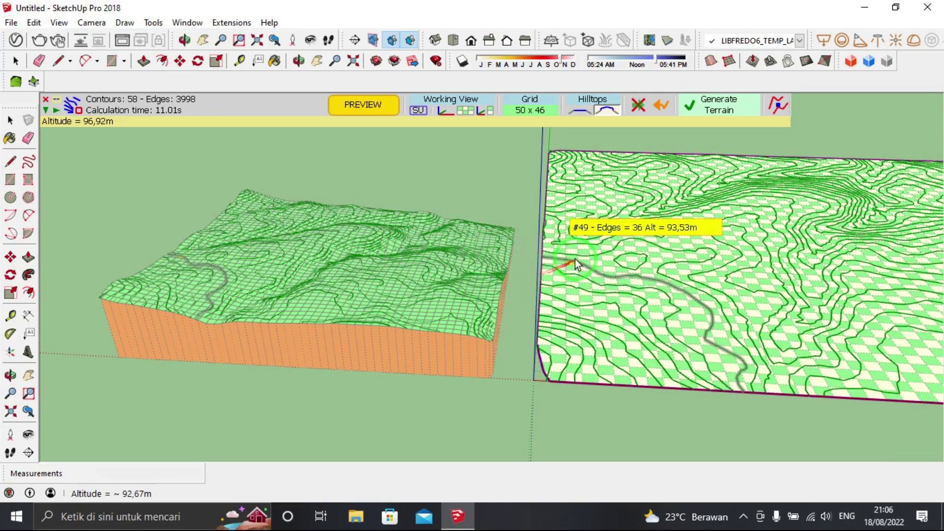
{"action": "scroll", "coordinate": [653, 199], "scroll_direction": "down", "scroll_amount": 1}
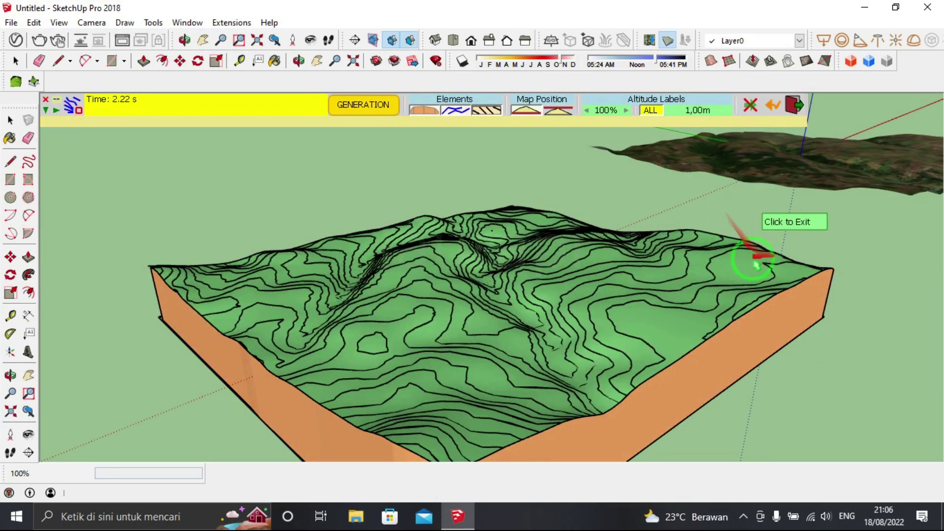
Review the generated green terrain block, exit and reopen the QuadMesh tool, and orbit around it
{"action": "middle_click_drag", "start_coordinate": [749, 263], "coordinate": [417, 249]}
{"action": "mouse_move", "coordinate": [484, 253]}
{"action": "middle_mouse_down"}
{"action": "mouse_move", "coordinate": [432, 285]}
{"action": "mouse_move", "coordinate": [356, 307]}
{"action": "middle_mouse_up"}
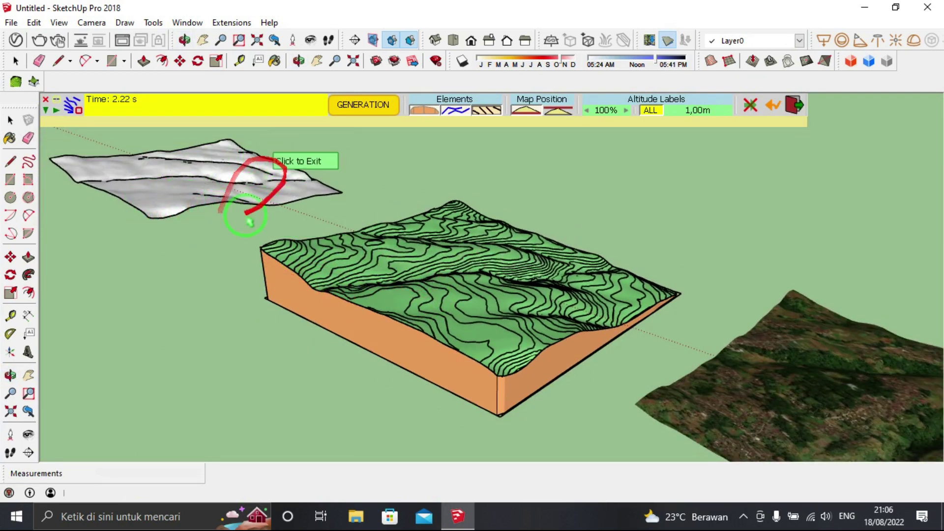
{"action": "left_click", "coordinate": [40, 120]}
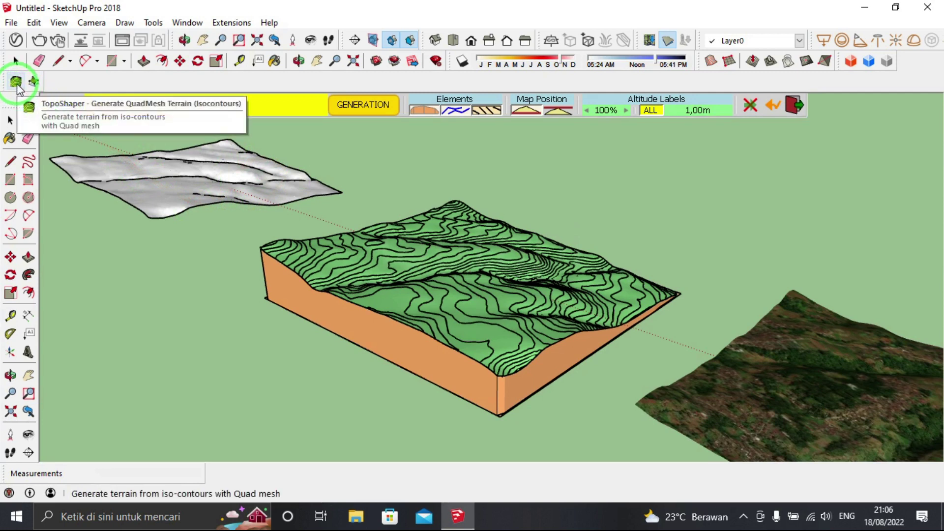
{"action": "left_click", "coordinate": [16, 82]}
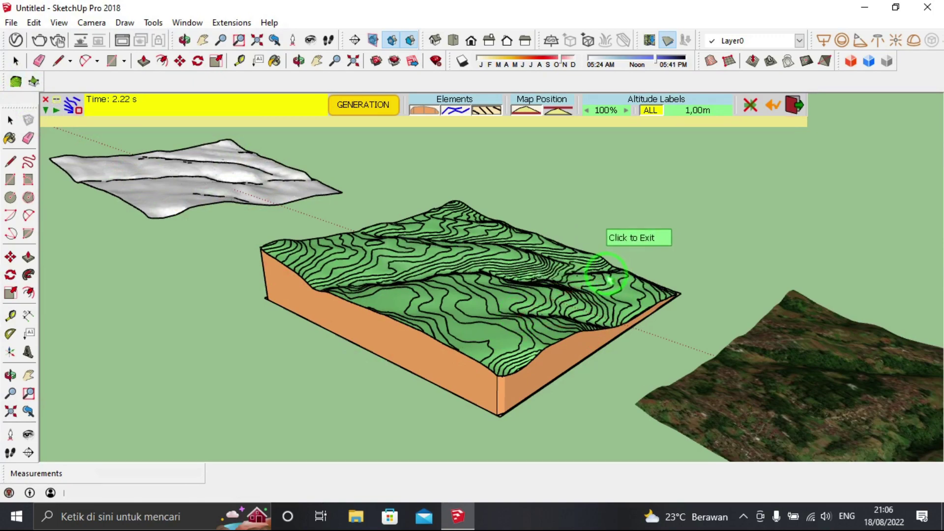
{"action": "mouse_move", "coordinate": [608, 278]}
{"action": "middle_mouse_down"}
{"action": "mouse_move", "coordinate": [475, 255]}
{"action": "mouse_move", "coordinate": [457, 292]}
{"action": "mouse_move", "coordinate": [558, 265]}
{"action": "mouse_move", "coordinate": [278, 266]}
{"action": "mouse_move", "coordinate": [540, 295]}
{"action": "mouse_move", "coordinate": [411, 288]}
{"action": "mouse_move", "coordinate": [405, 270]}
{"action": "middle_mouse_up"}
{"action": "middle_click_drag", "start_coordinate": [455, 306], "coordinate": [555, 310]}
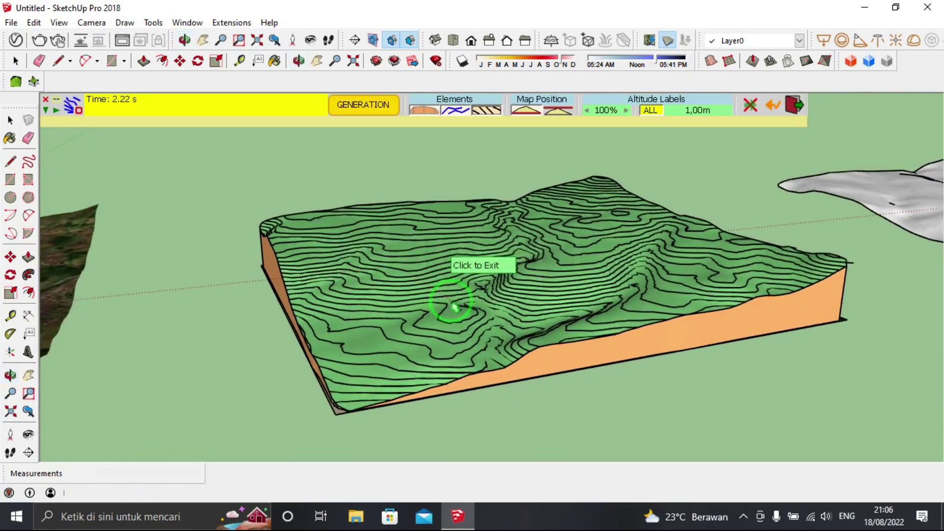